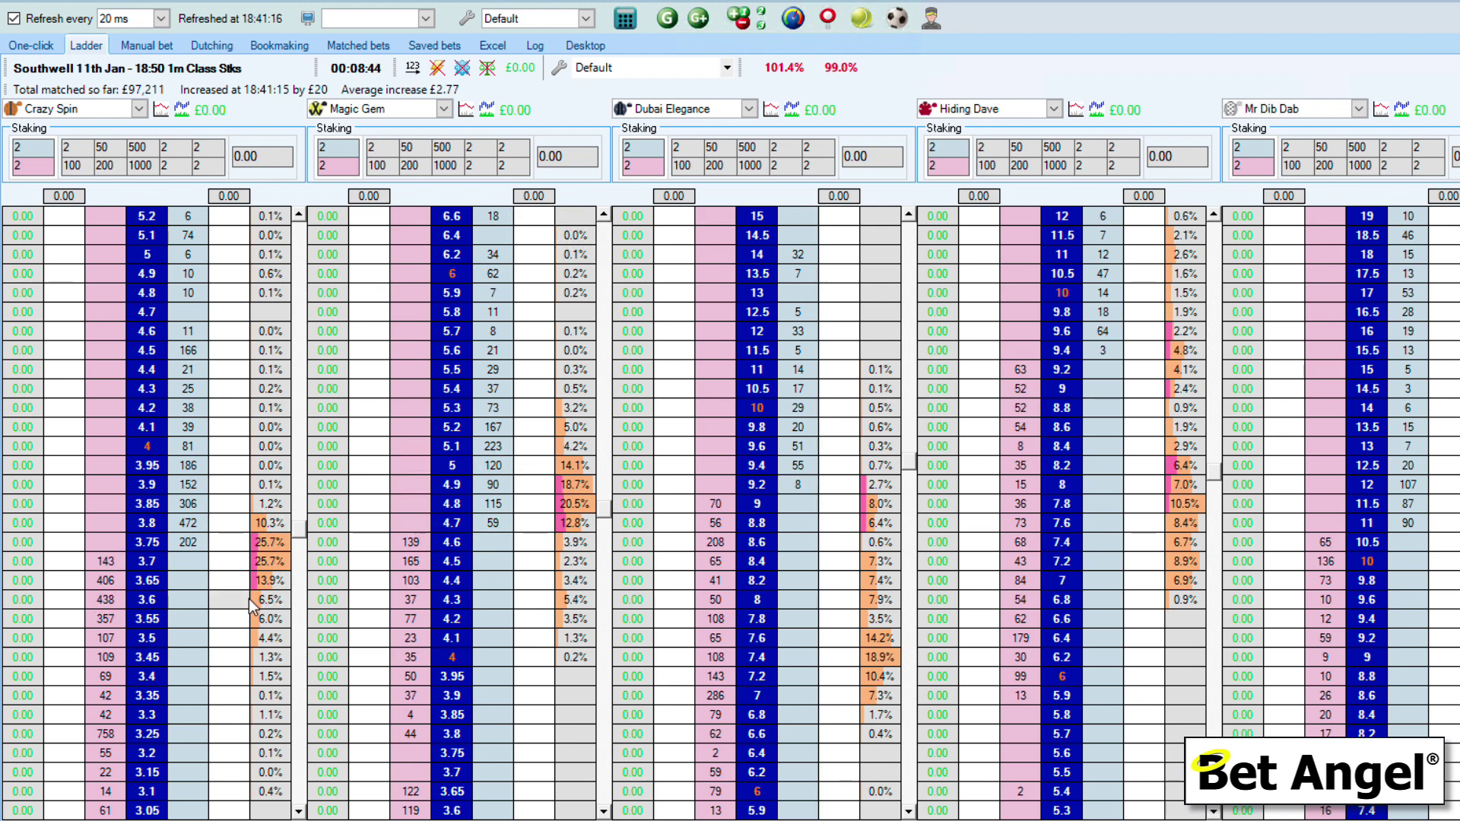
Switch to the One-click grid and inspect Magic Gem's VWAP% and IP% and Dubai Elegance's IP% values.
left_click(43, 43)
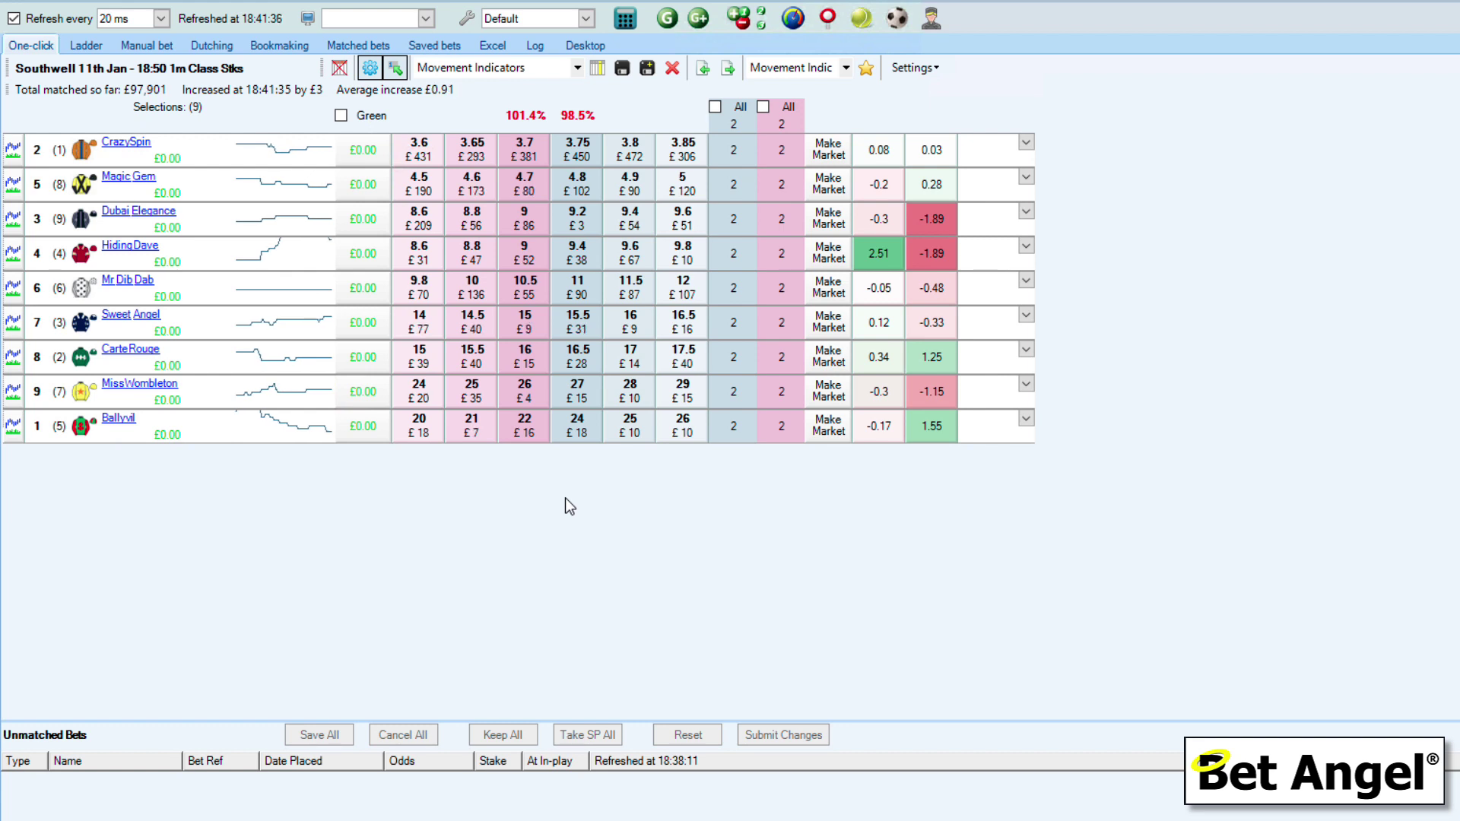
left_click(890, 194)
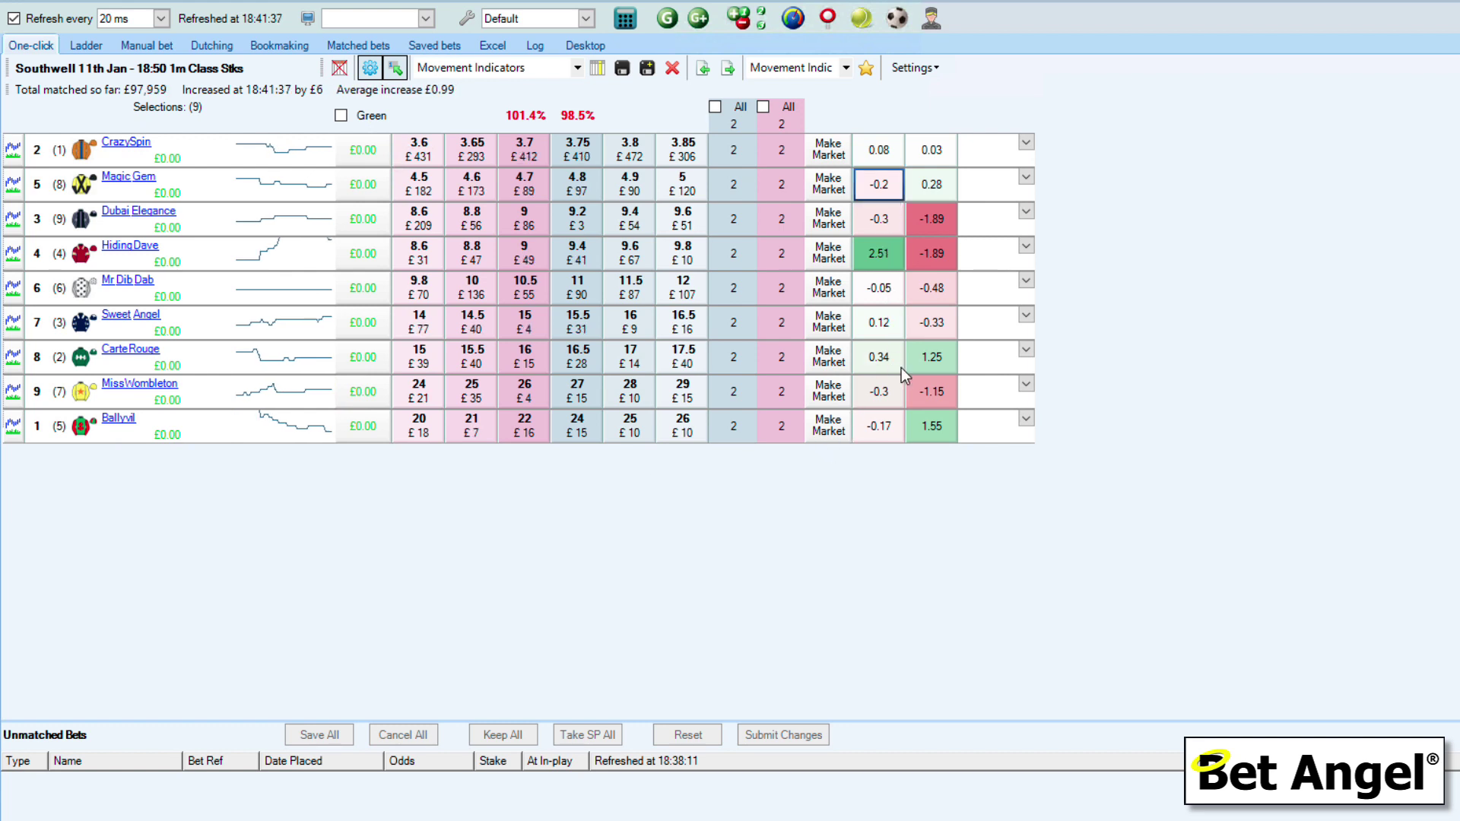
key("Right")
key("Down")
left_click(1108, 424)
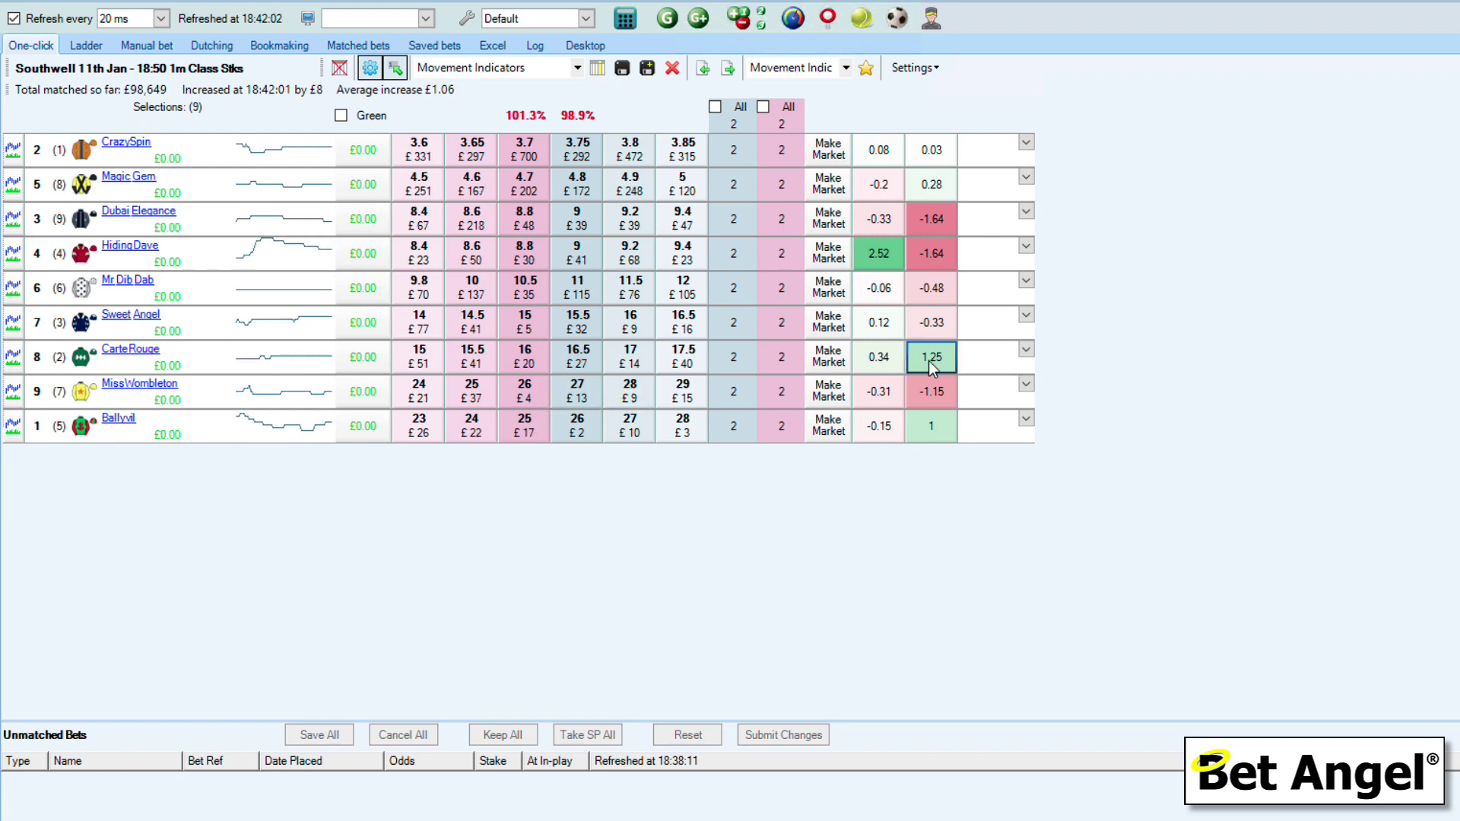
Check Ballyvil's updated IP% value of 0.85 and display the grid's column headers.
left_click(938, 423)
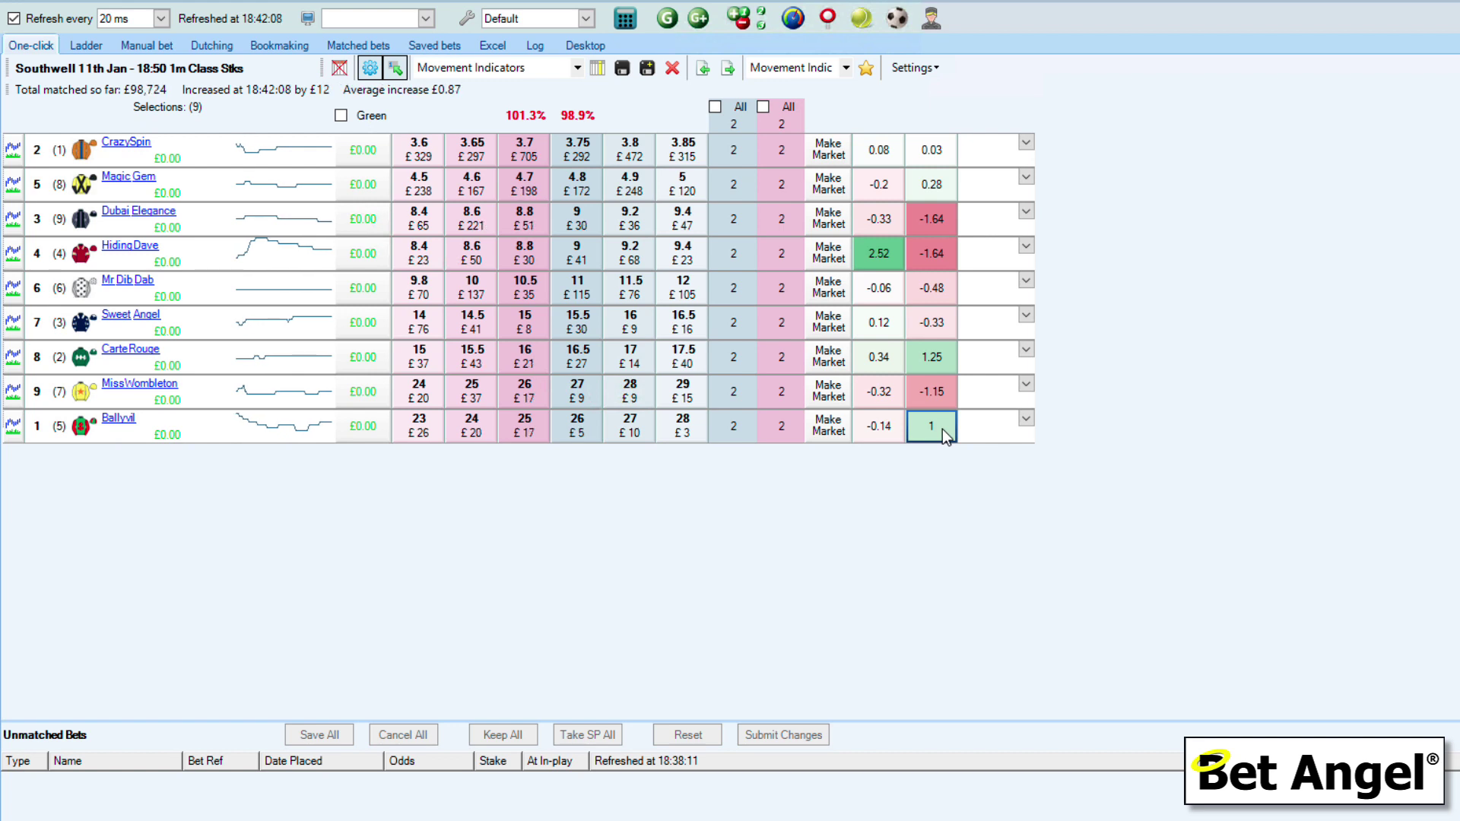
left_click(961, 417)
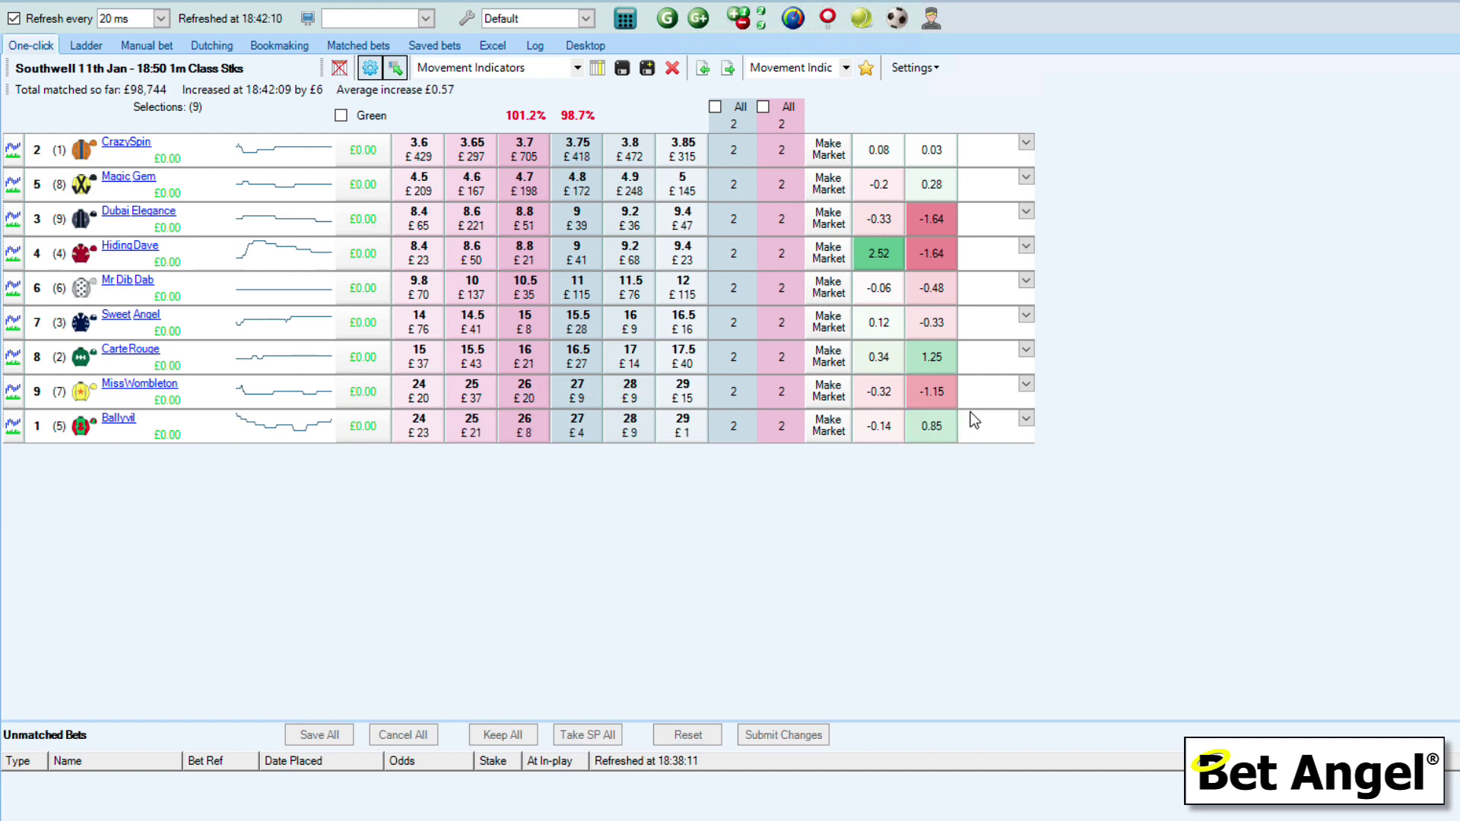
left_click(939, 426)
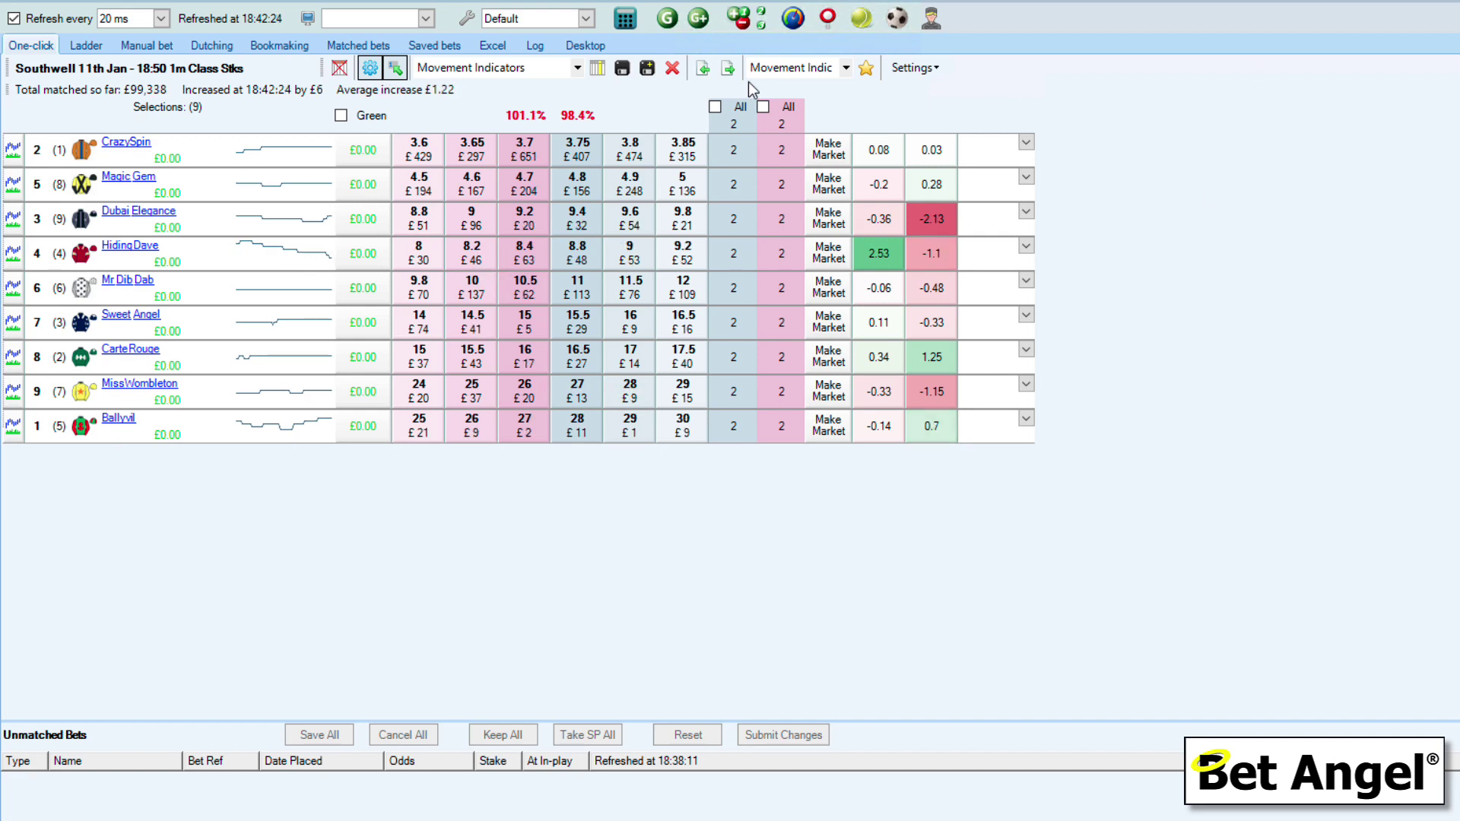
left_click(338, 70)
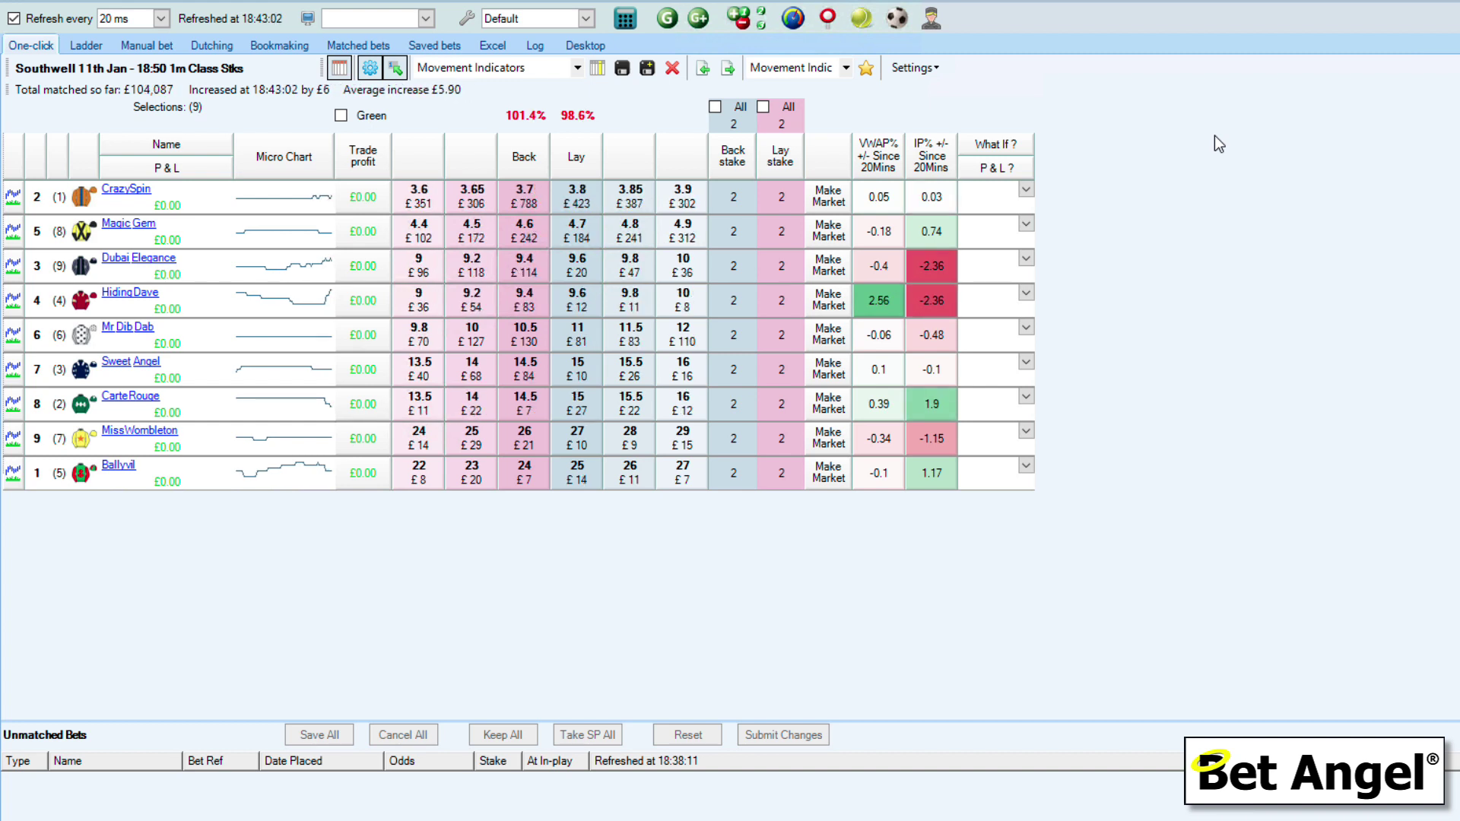
Check Dubai Elegance's IP% of -2.36 and move the detached One-click window to the right.
left_click(947, 276)
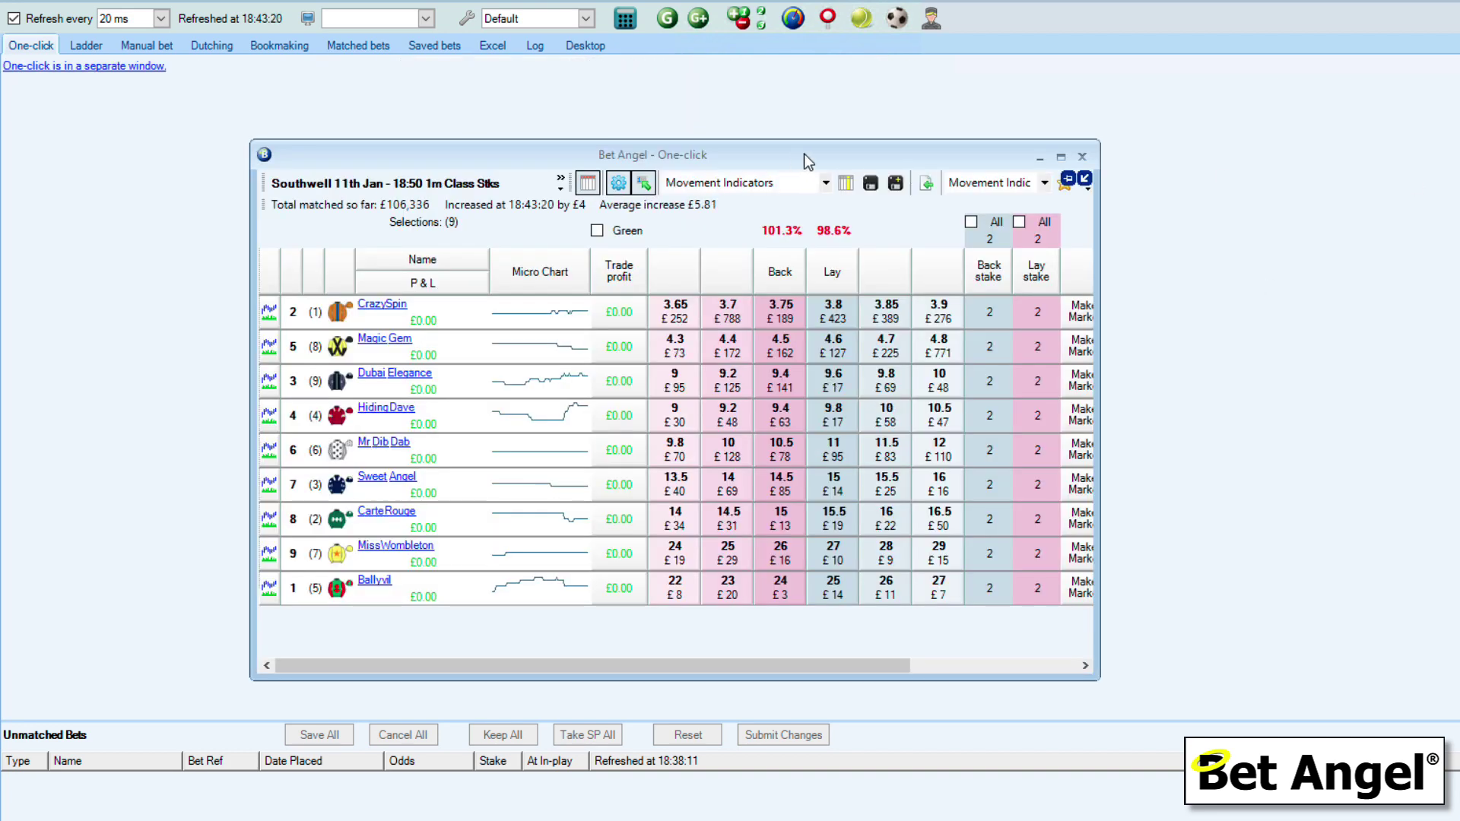
left_click_drag(806, 154, 1399, 56)
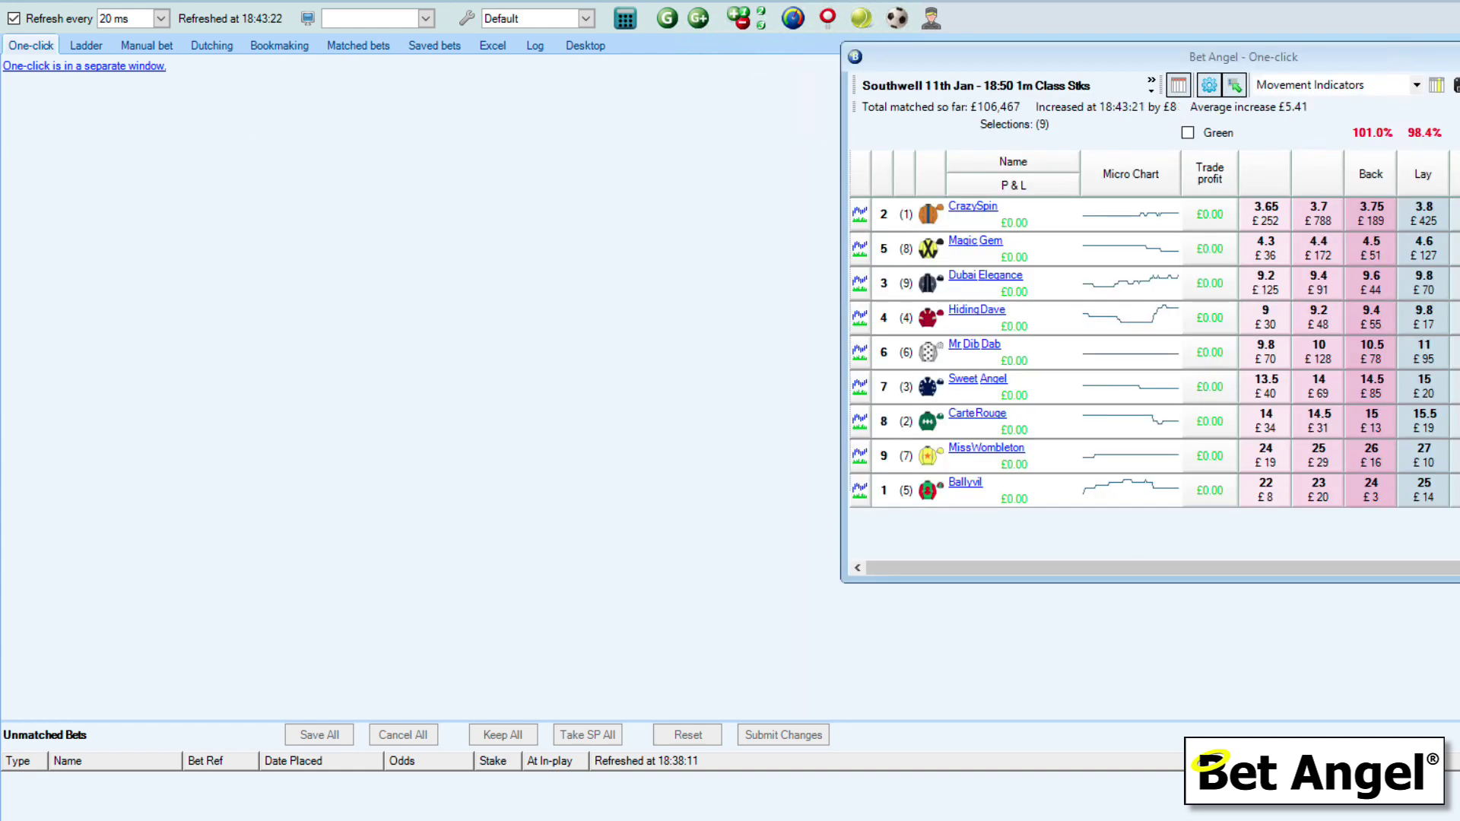
Scroll the floating One-click grid sideways and switch the main window to the Ladder view.
left_click_drag(1200, 567, 1369, 568)
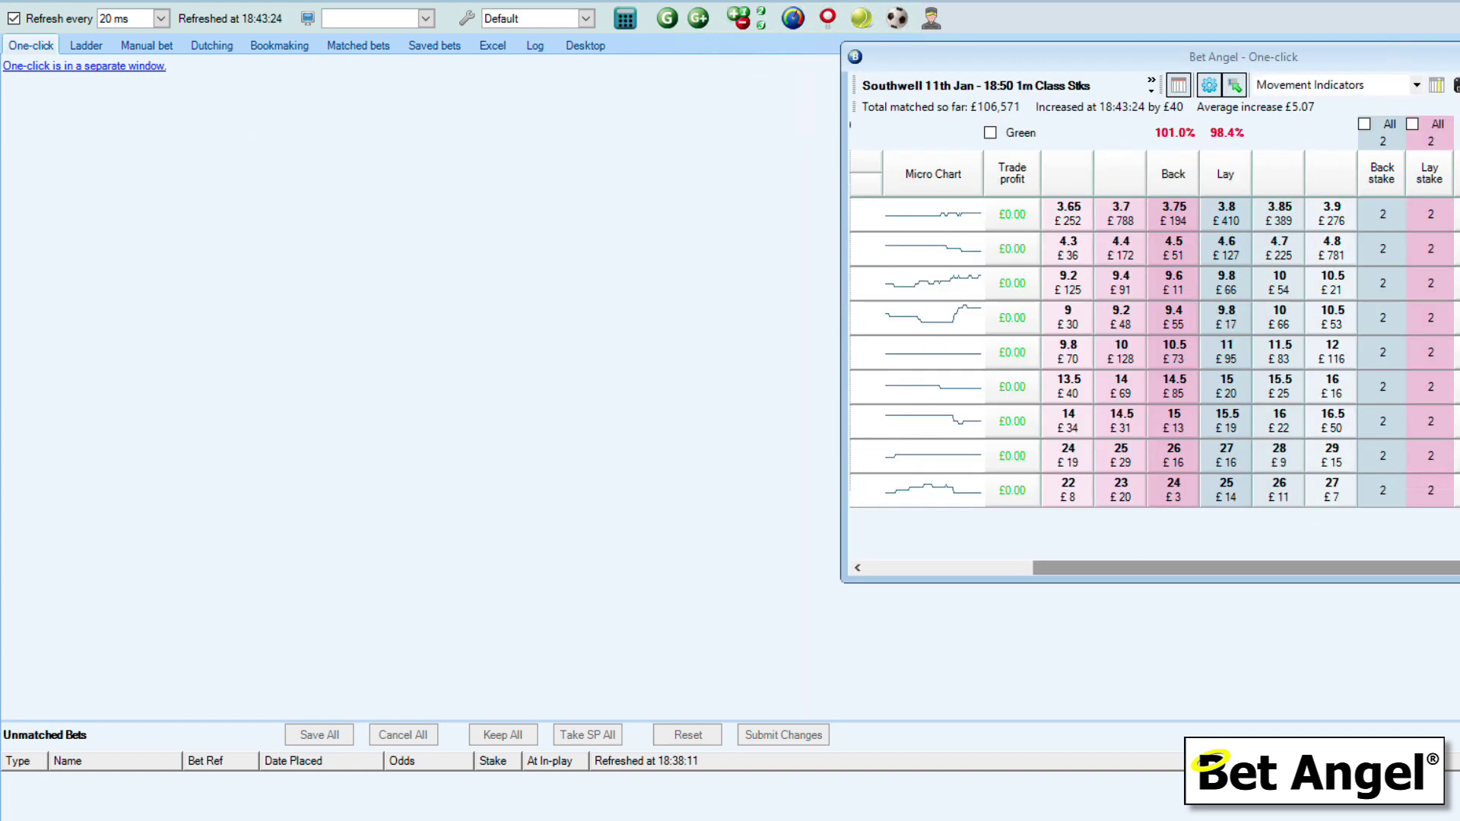
left_click(88, 47)
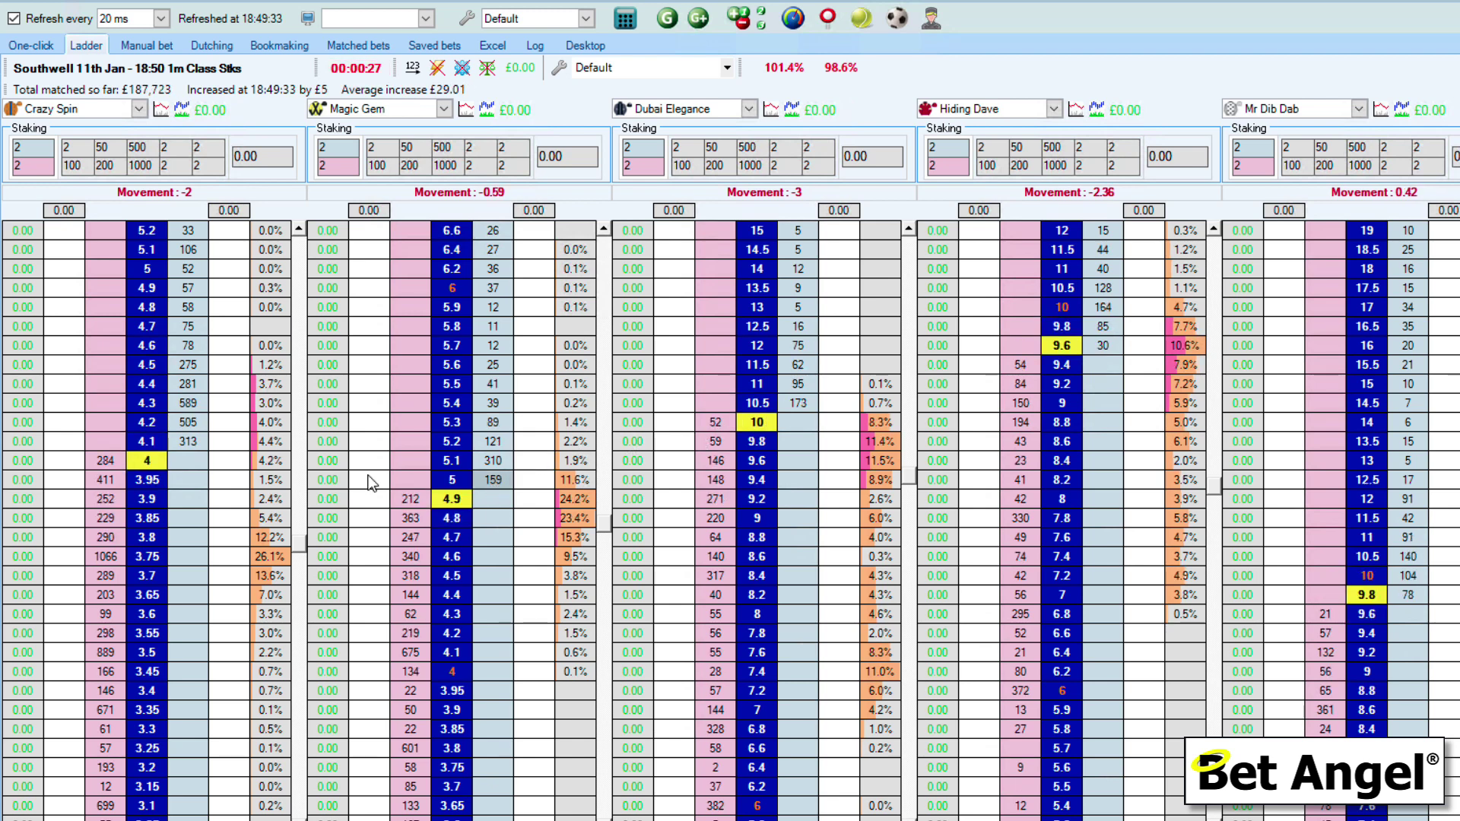
Show Sweet Angel in the fifth ladder using its runner list.
left_click(1358, 109)
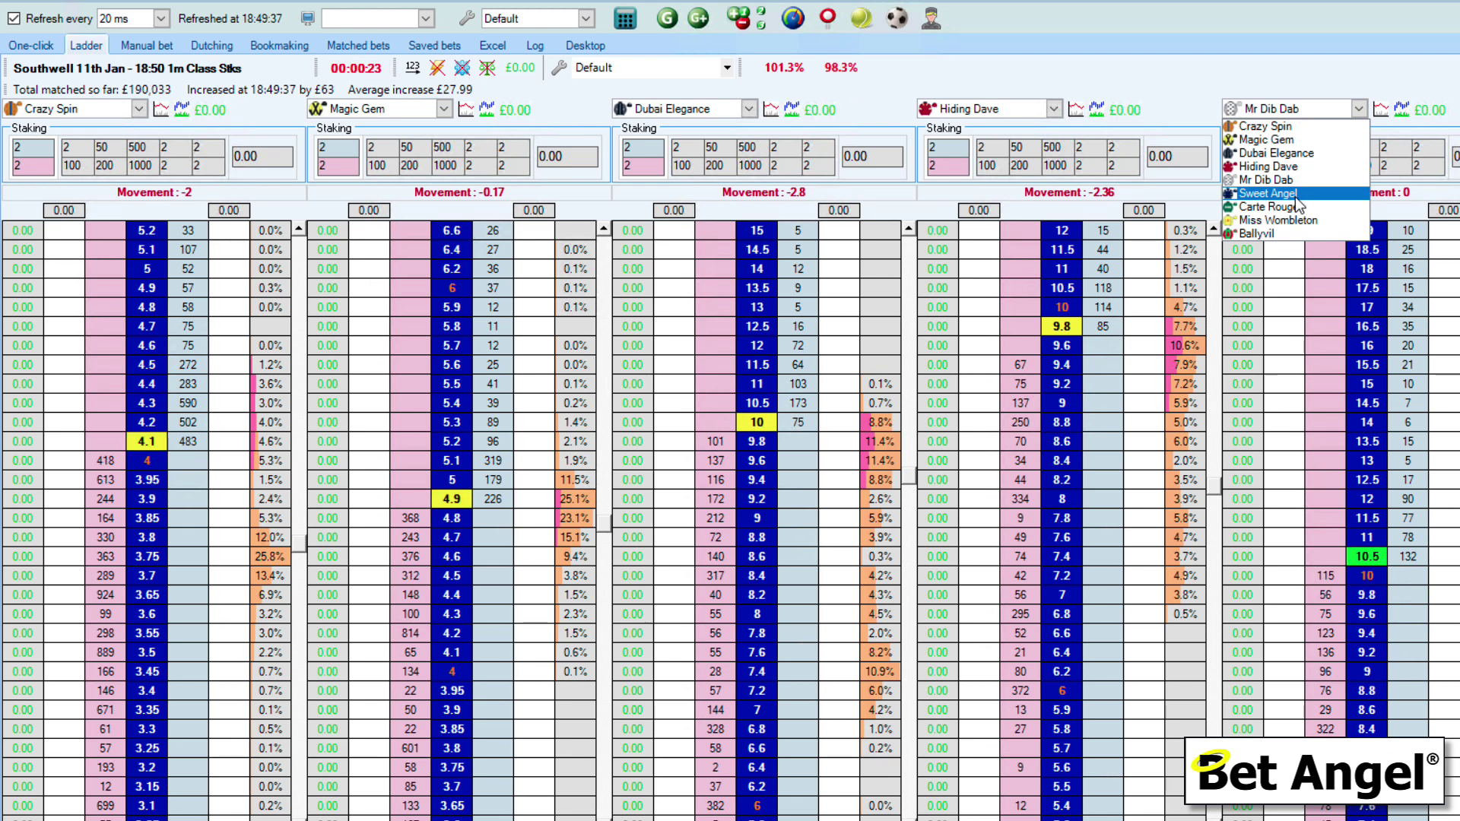
left_click(1285, 194)
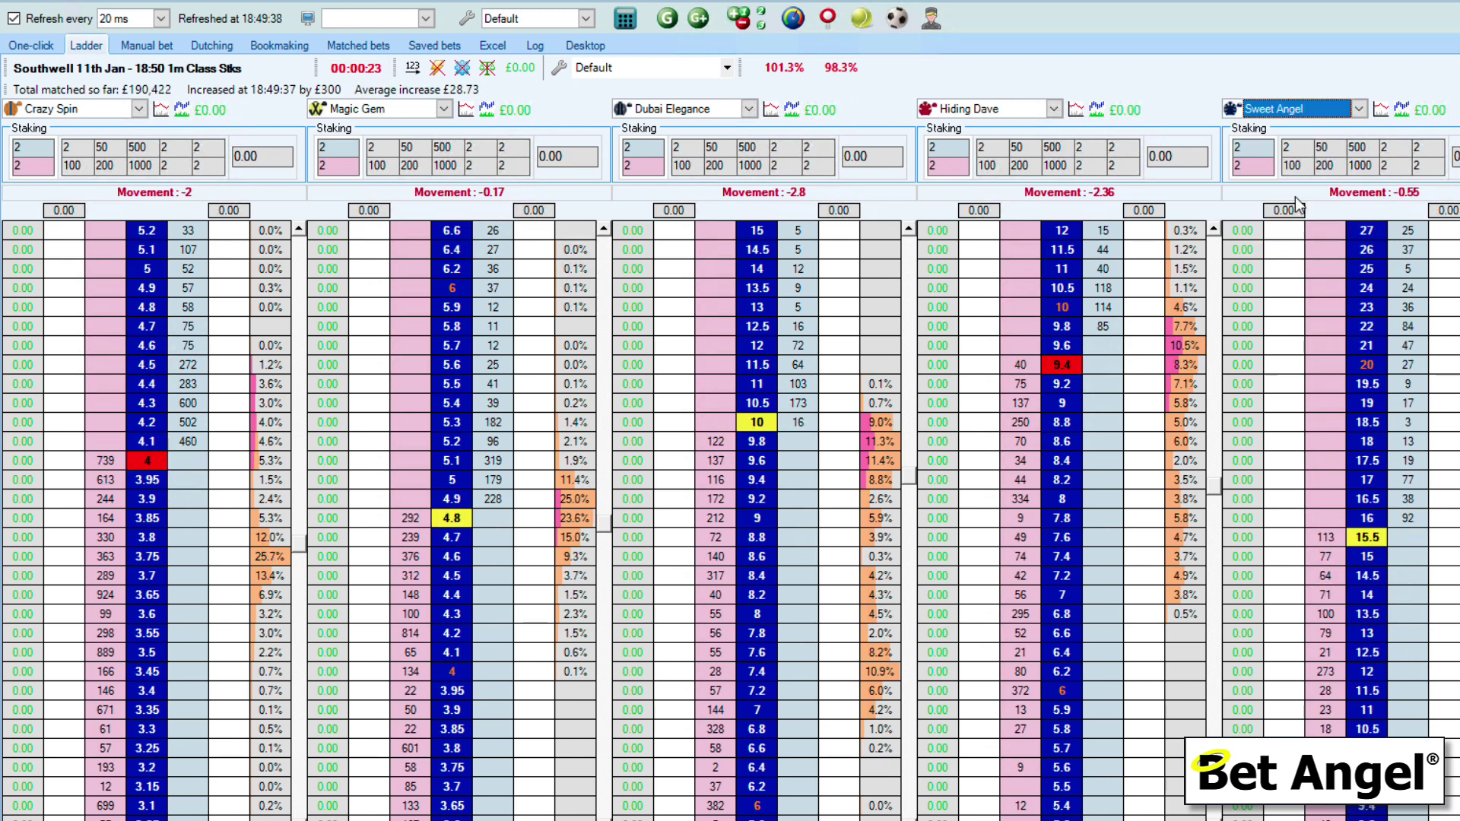
left_click(1358, 112)
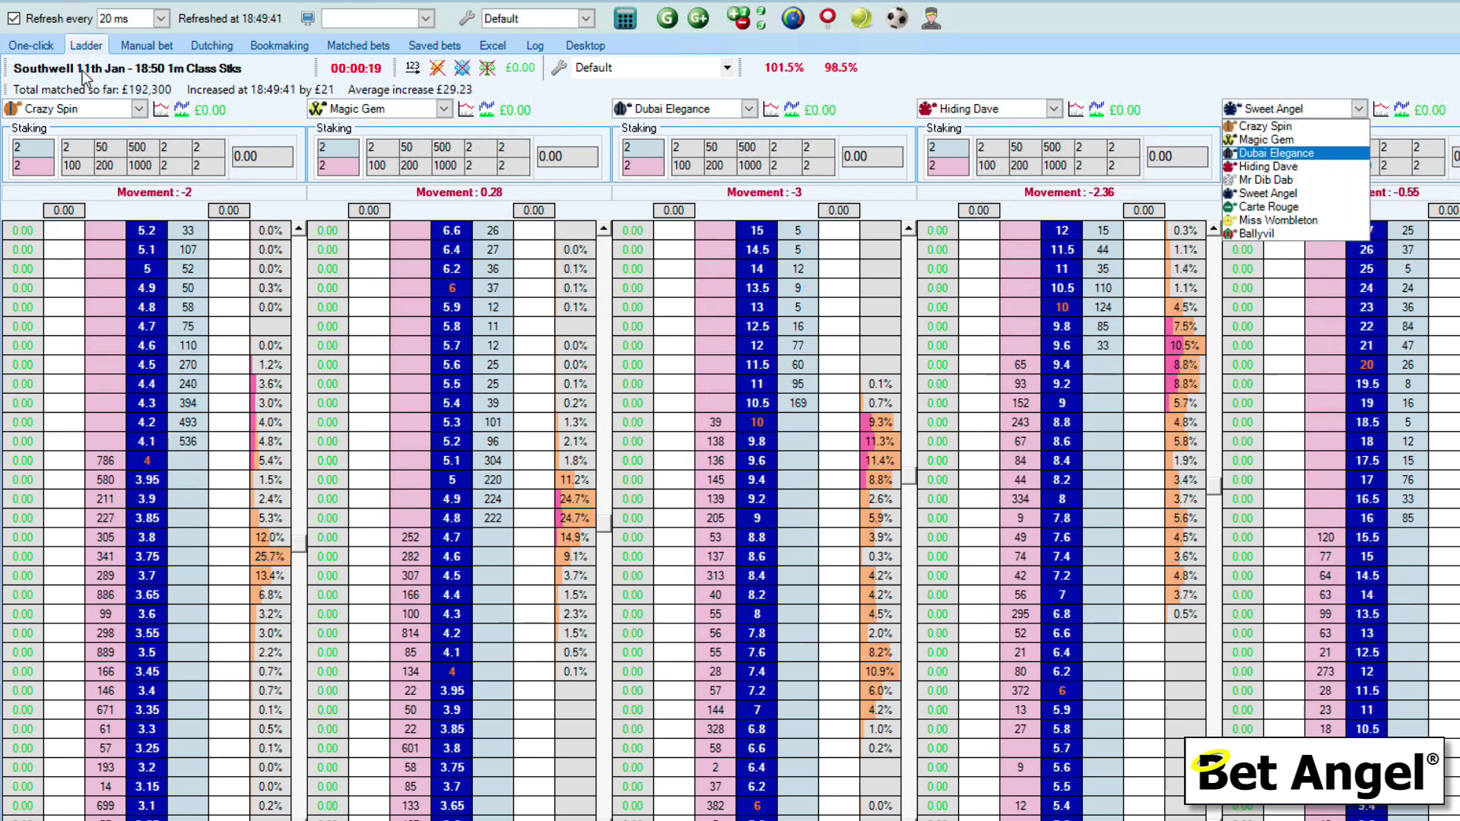
left_click(30, 48)
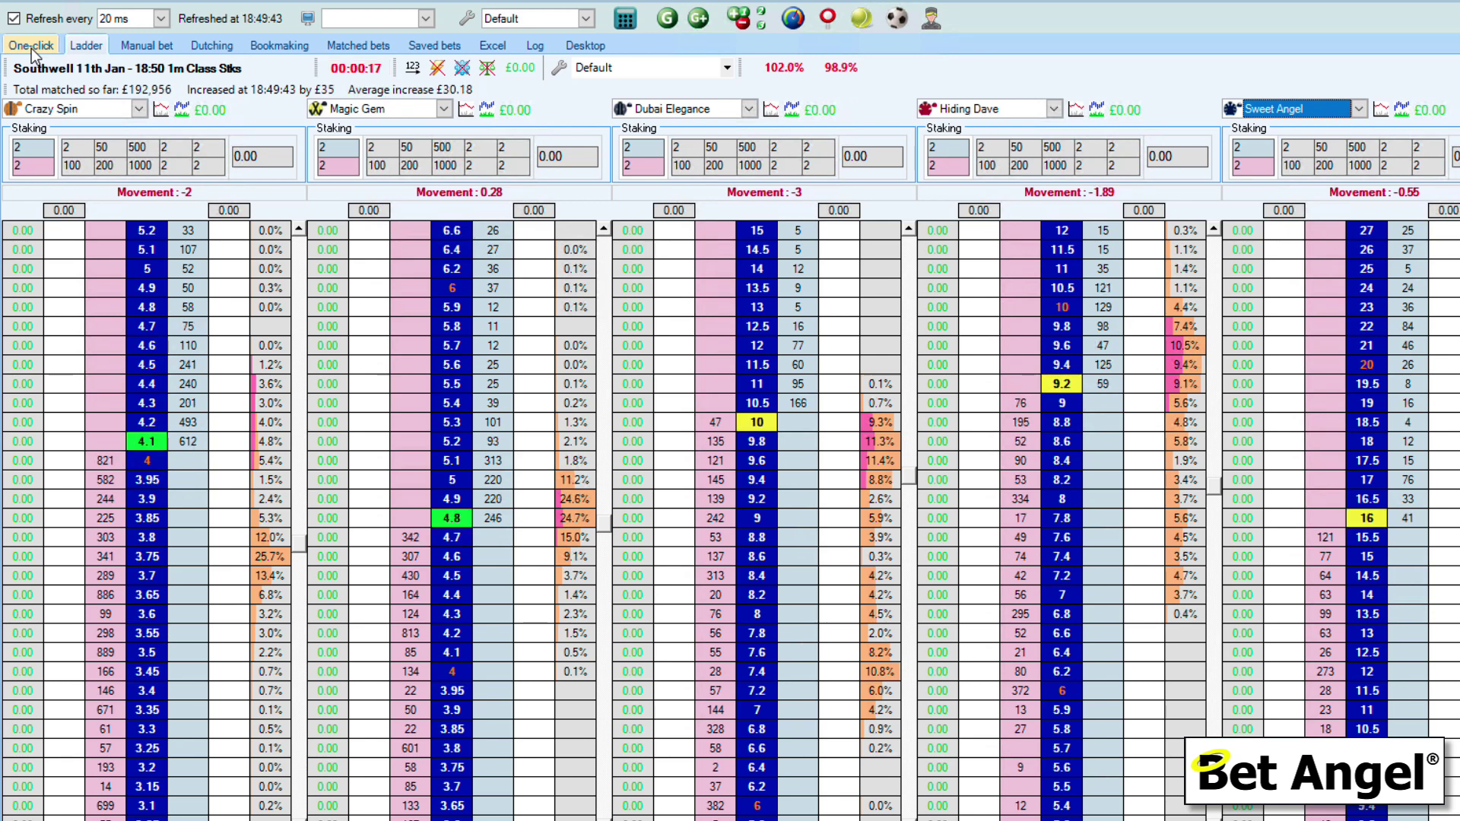
Check Carte Rouge's IP% of 1.9 on the One-click grid, then show Ballyvil in the fifth ladder.
left_click(31, 45)
left_click(934, 407)
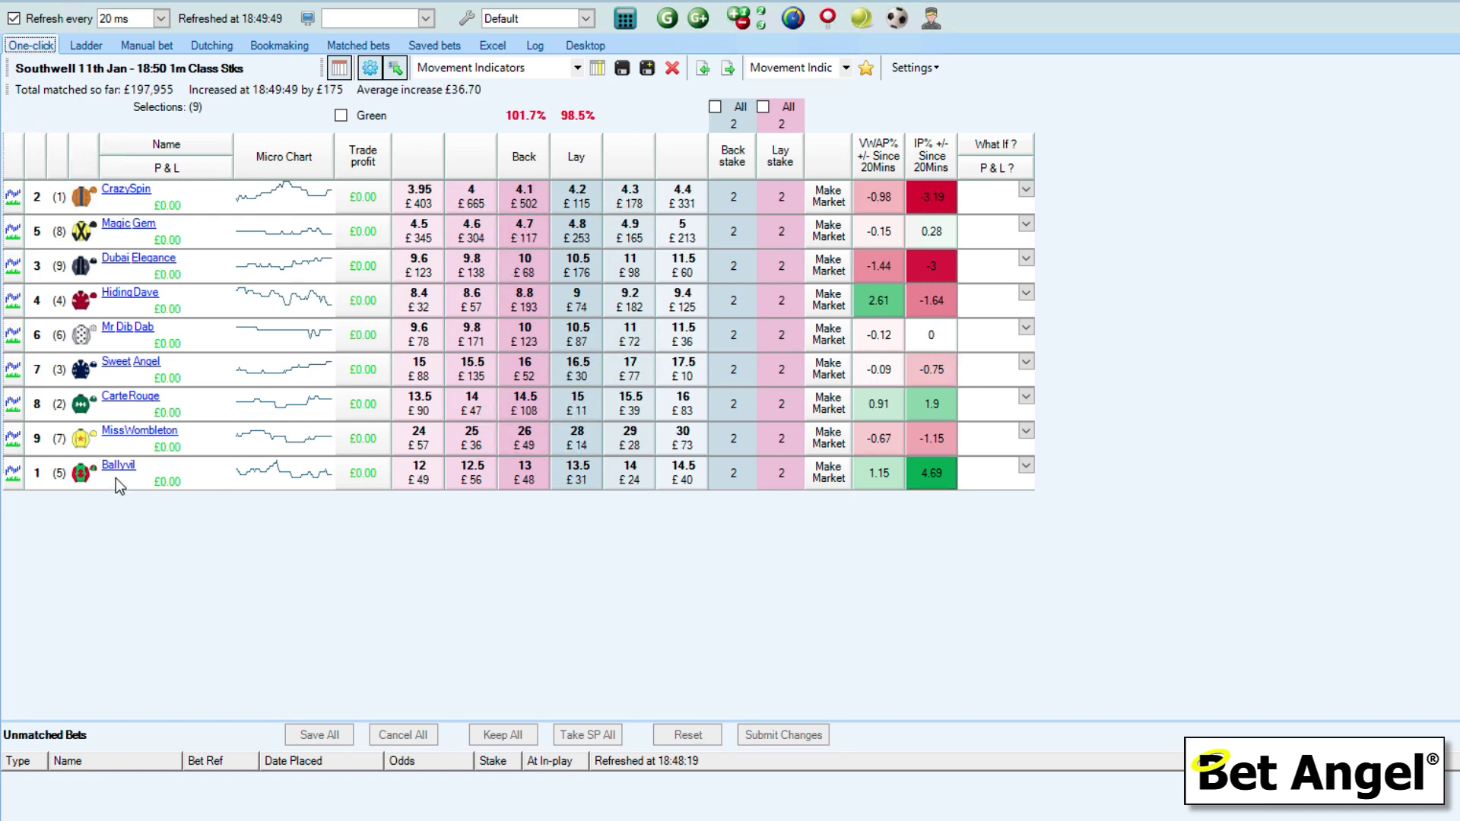
left_click(88, 50)
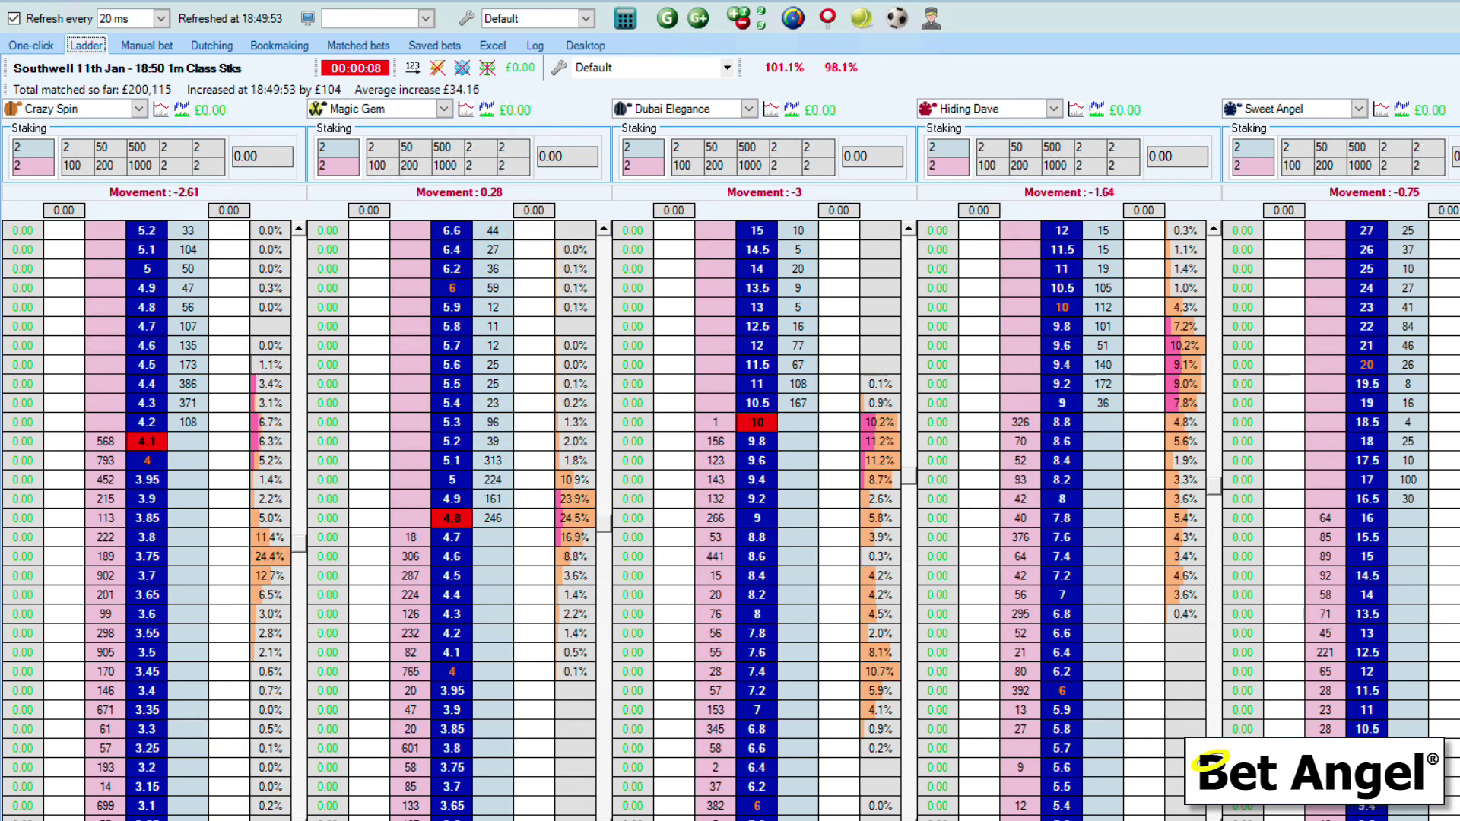
left_click(1357, 109)
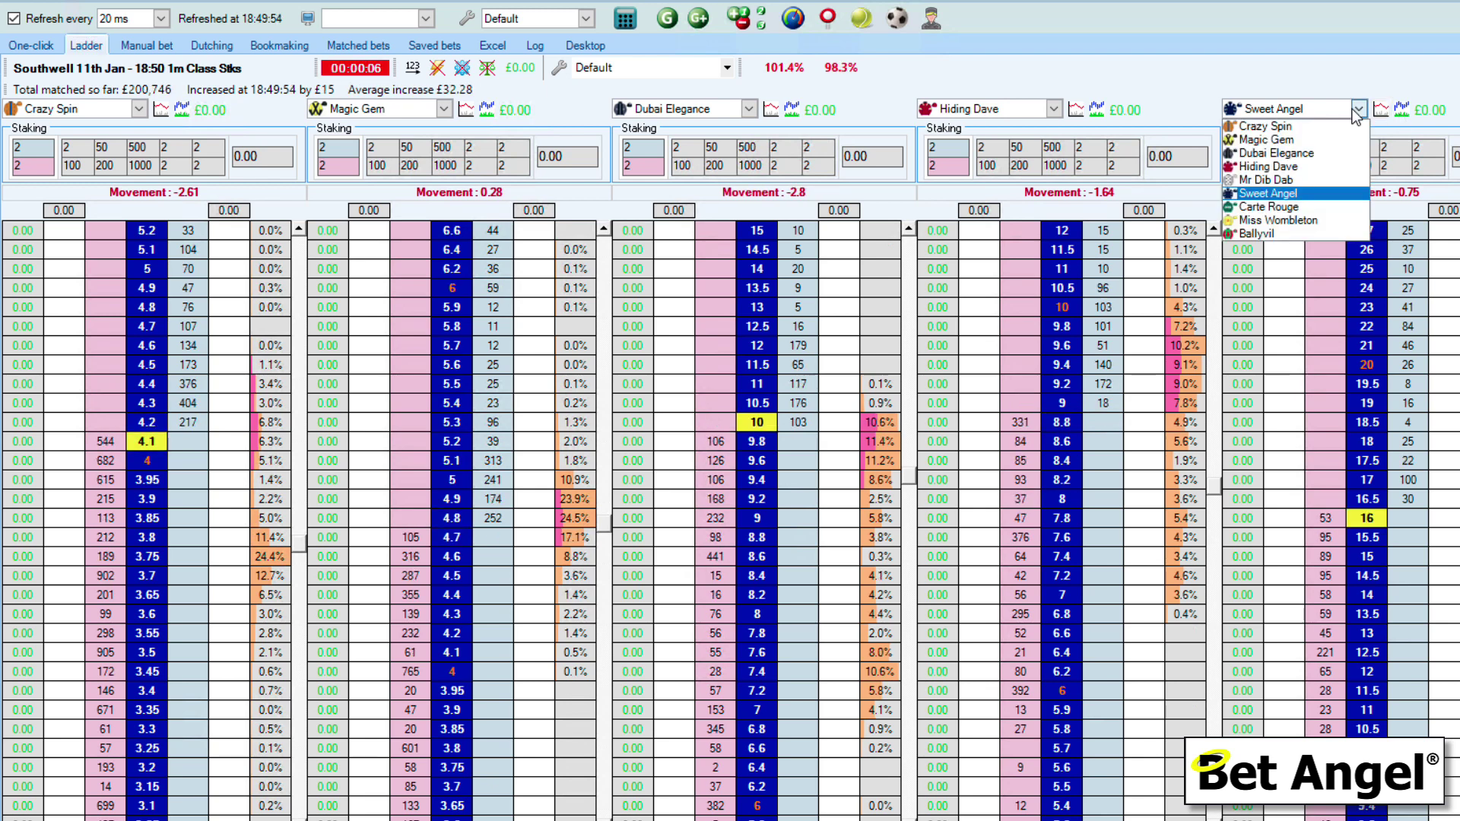
left_click(1275, 236)
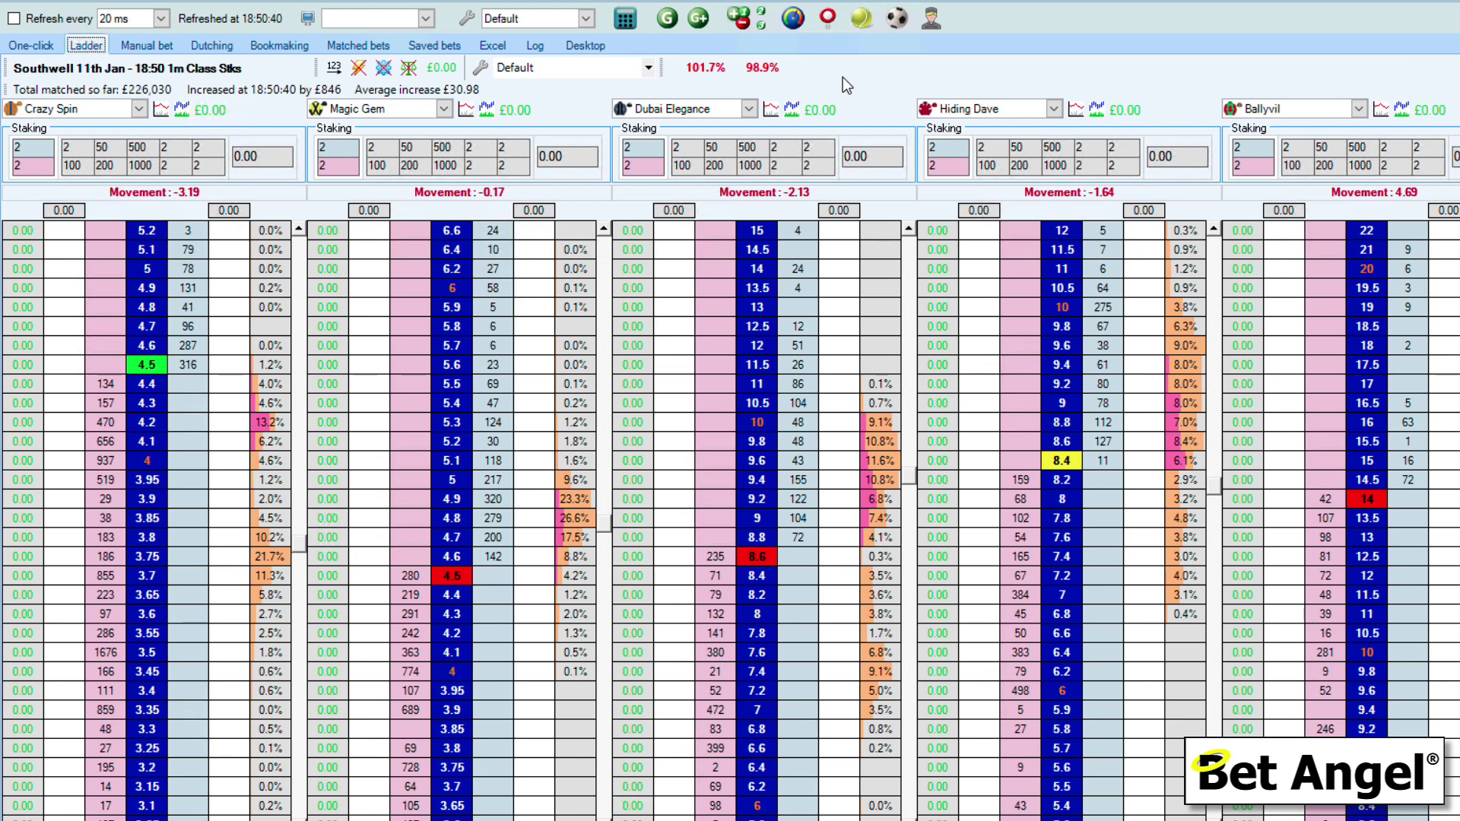
Open the ladder settings and browse the columns, markers, chart, unmatched bets and Movement row pages.
left_click(480, 71)
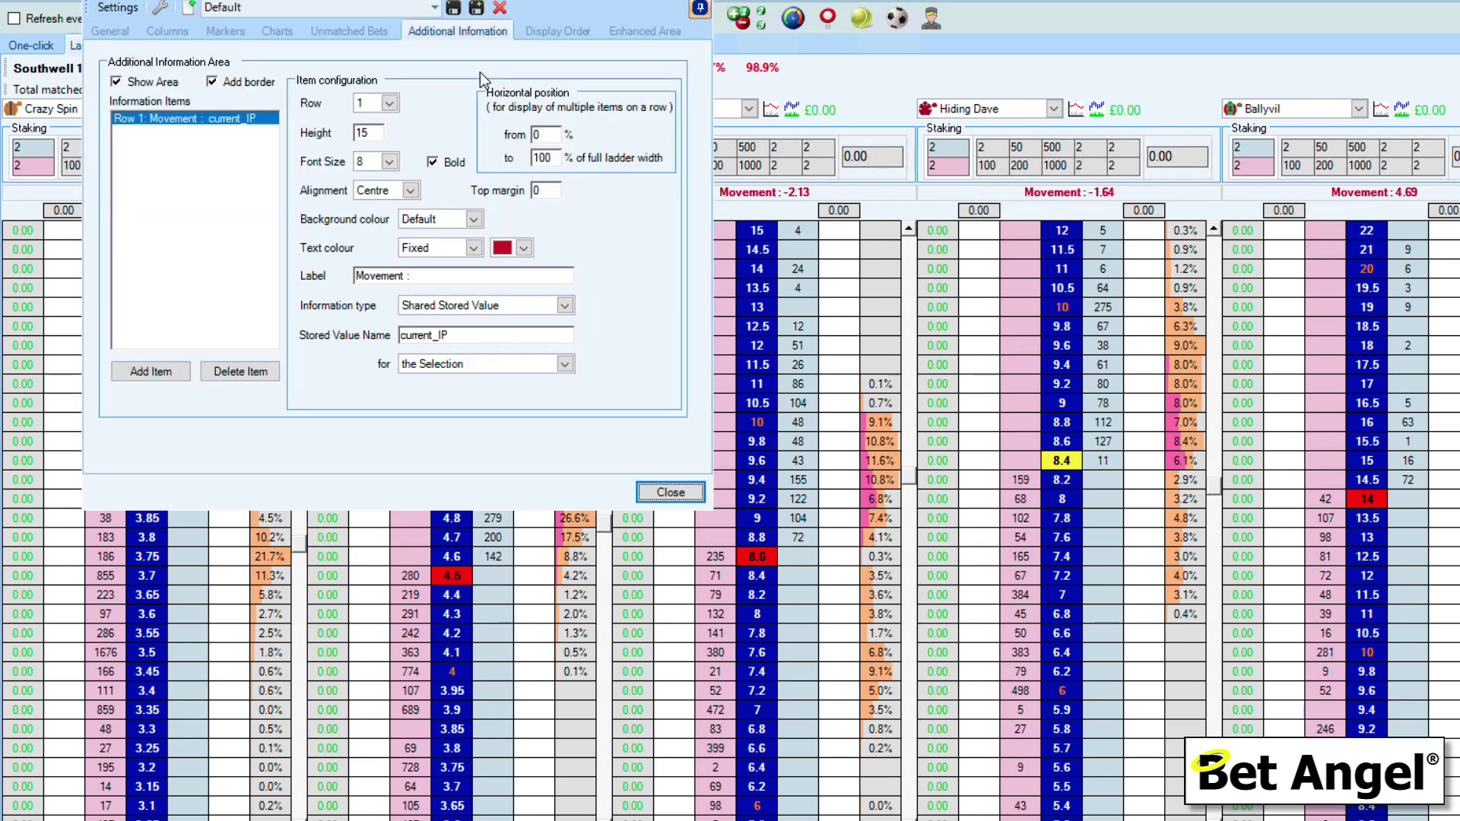
left_click_drag(539, 12, 868, 98)
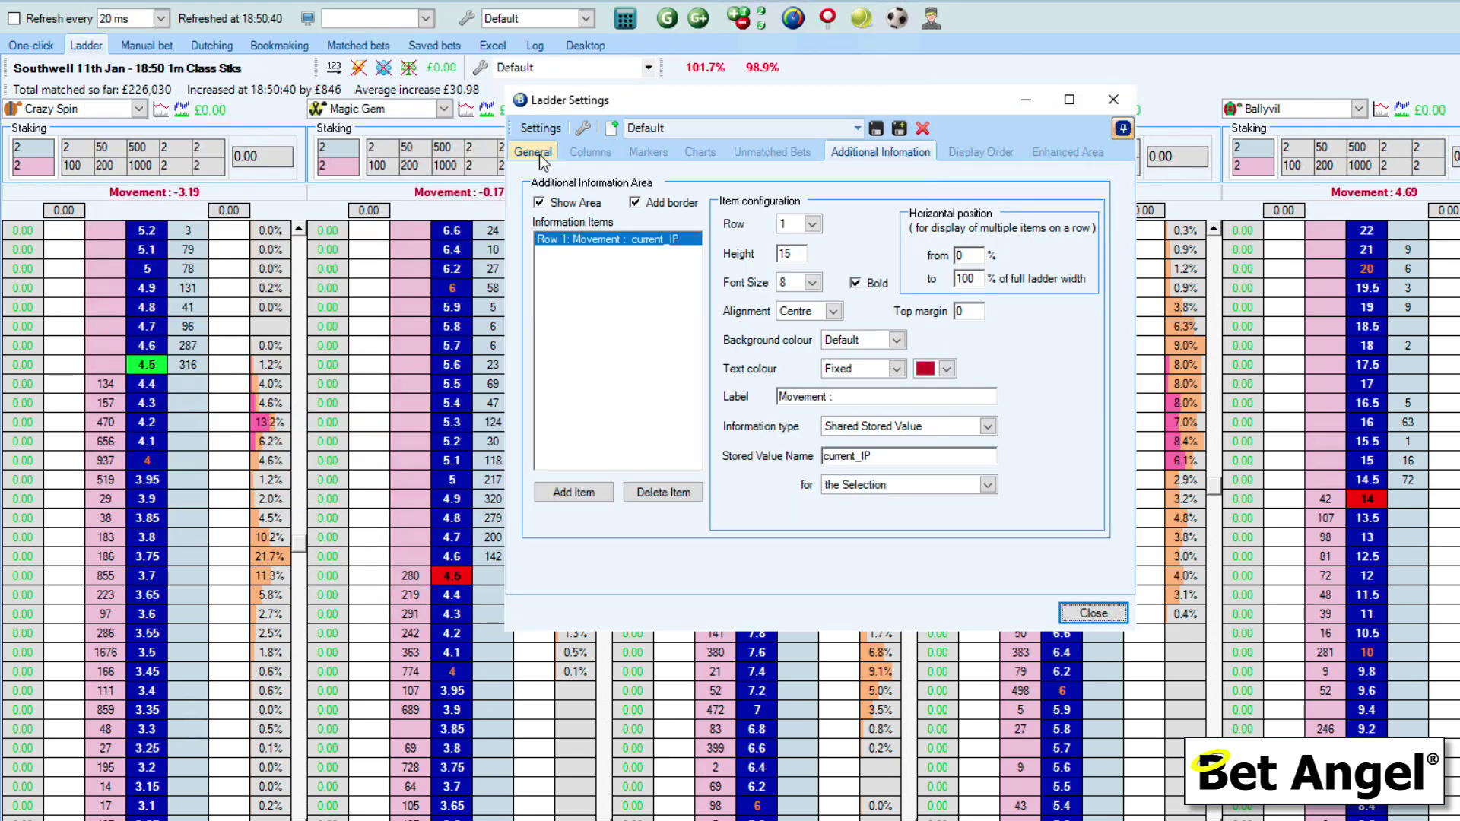
left_click(592, 153)
left_click(643, 152)
left_click(700, 155)
left_click(753, 156)
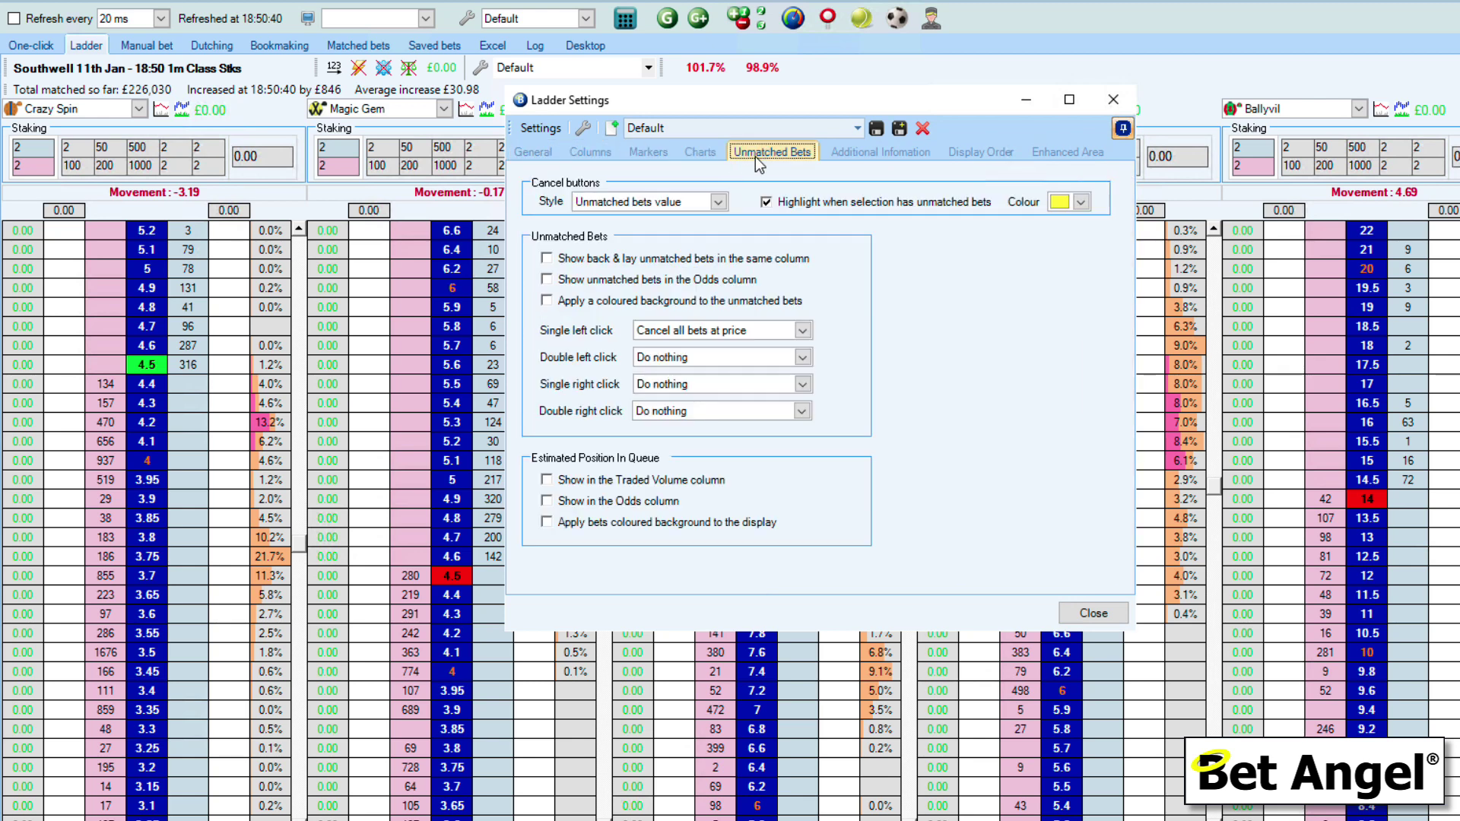
left_click(878, 158)
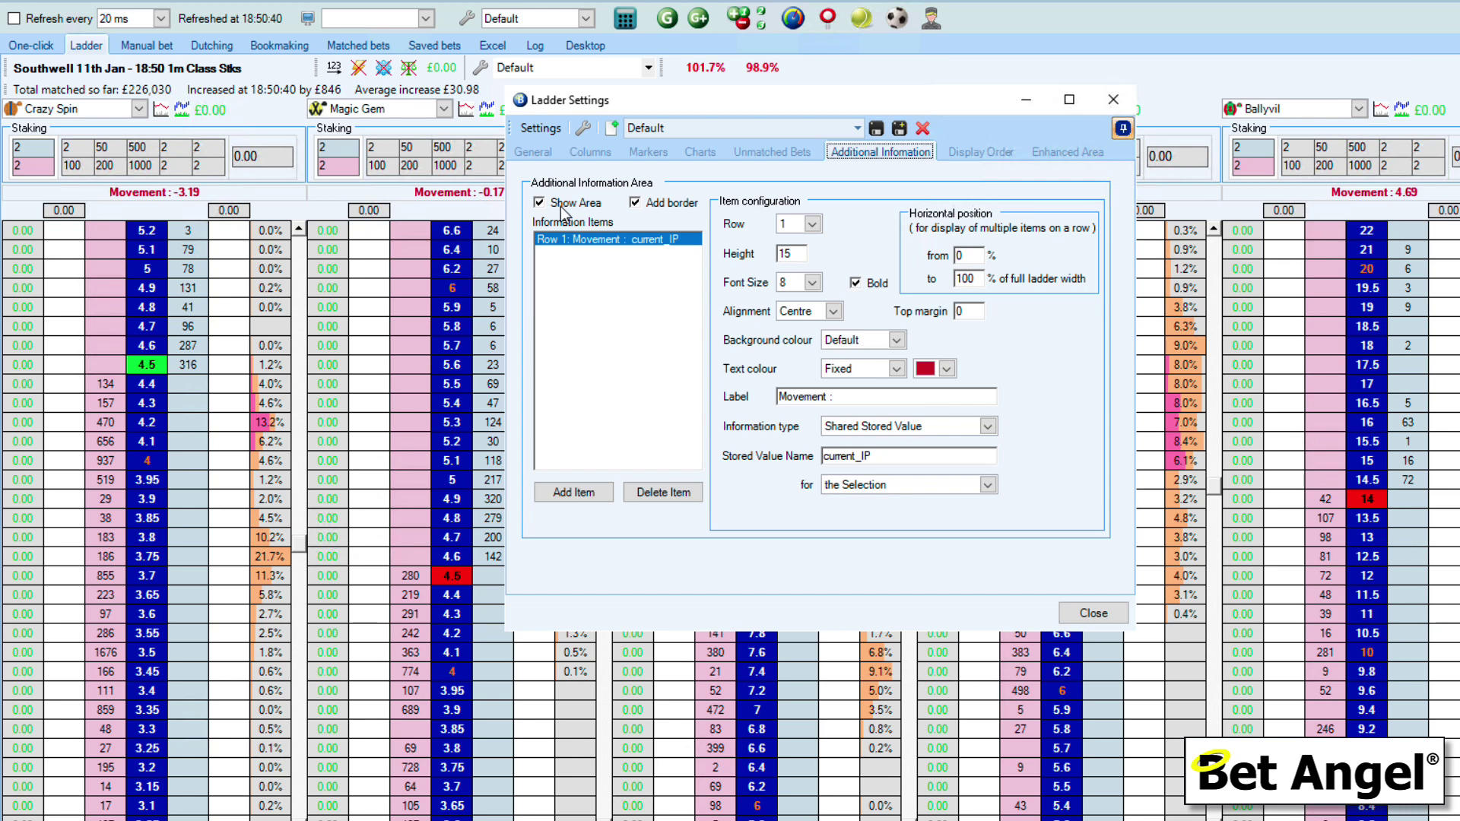
Remove the Movement row's border and save the changes to the Default ladder settings.
left_click(652, 204)
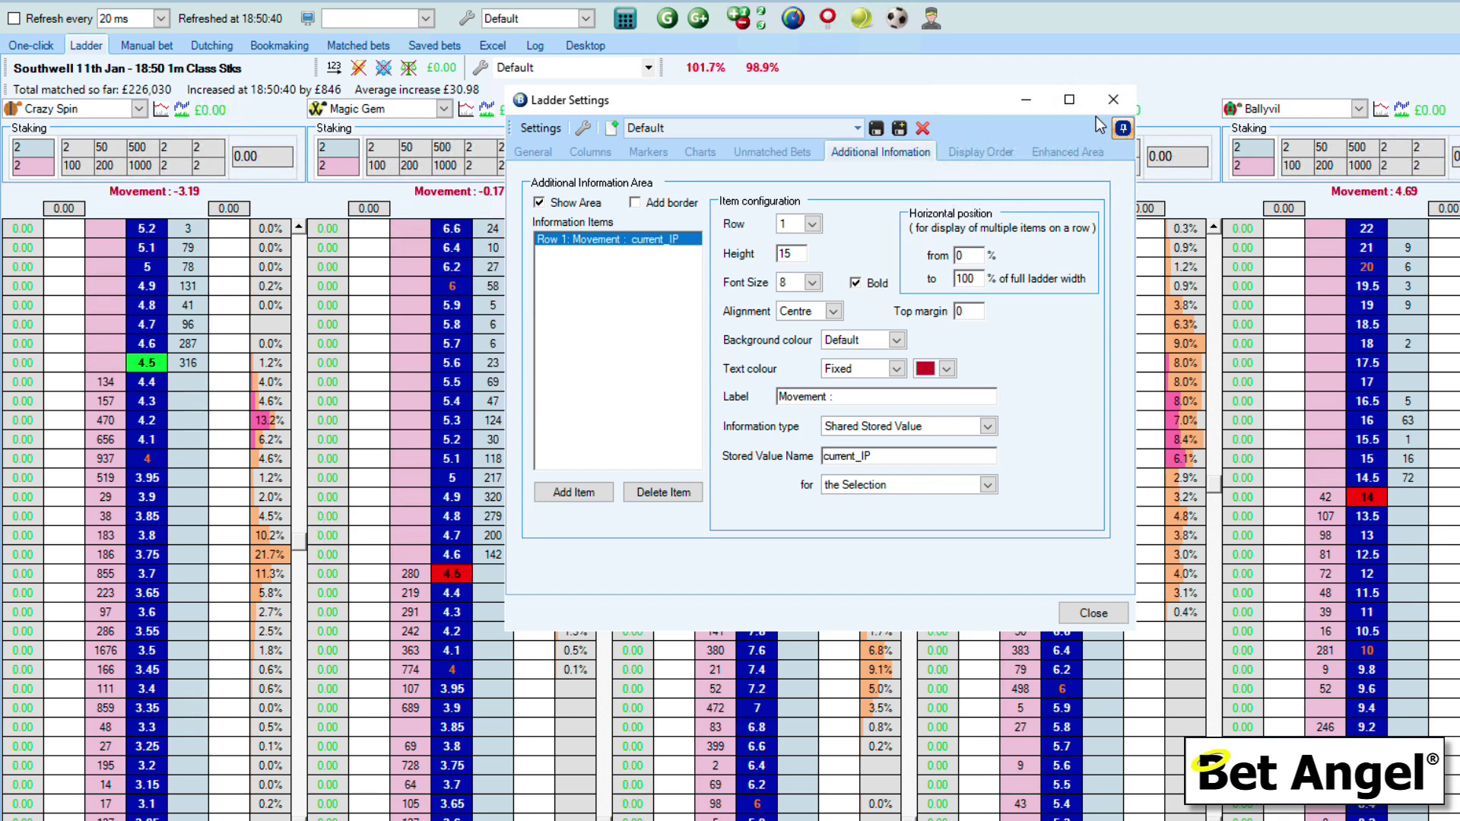
left_click(1104, 98)
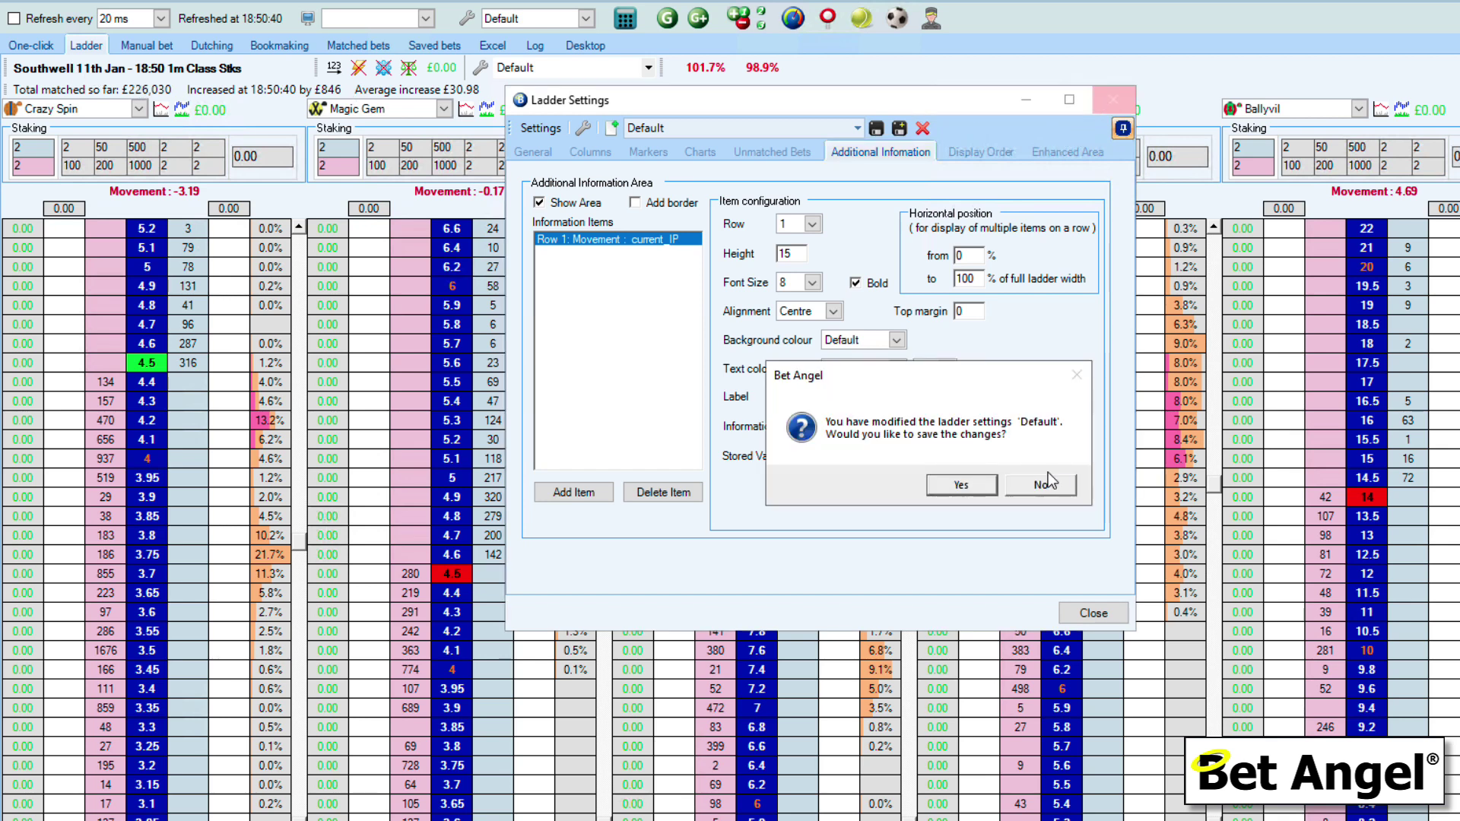
left_click(967, 484)
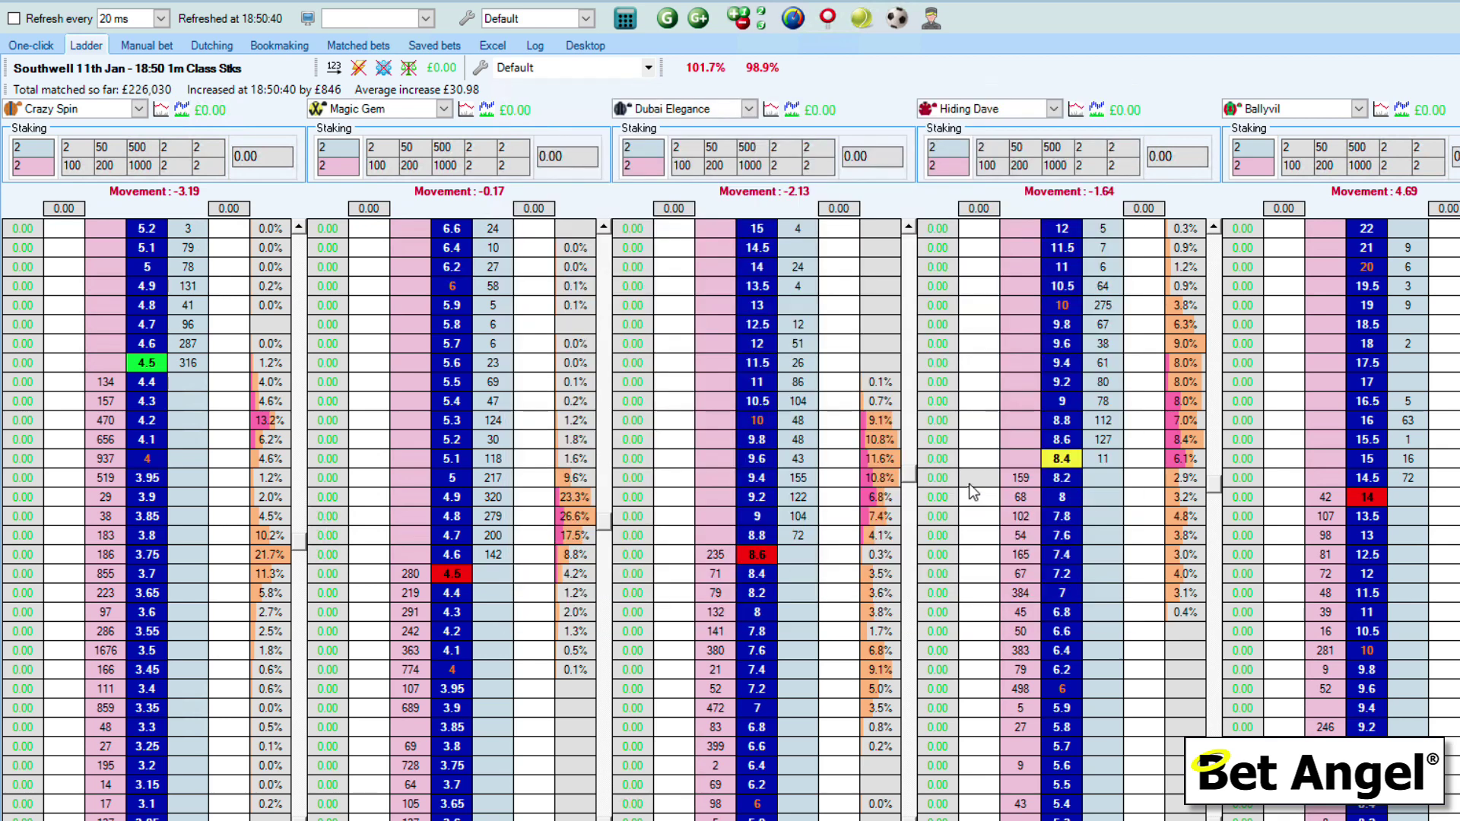
Switch to the one-click market view and widen the Automation Rules 1 column to read Movement Tracker.
left_click(32, 45)
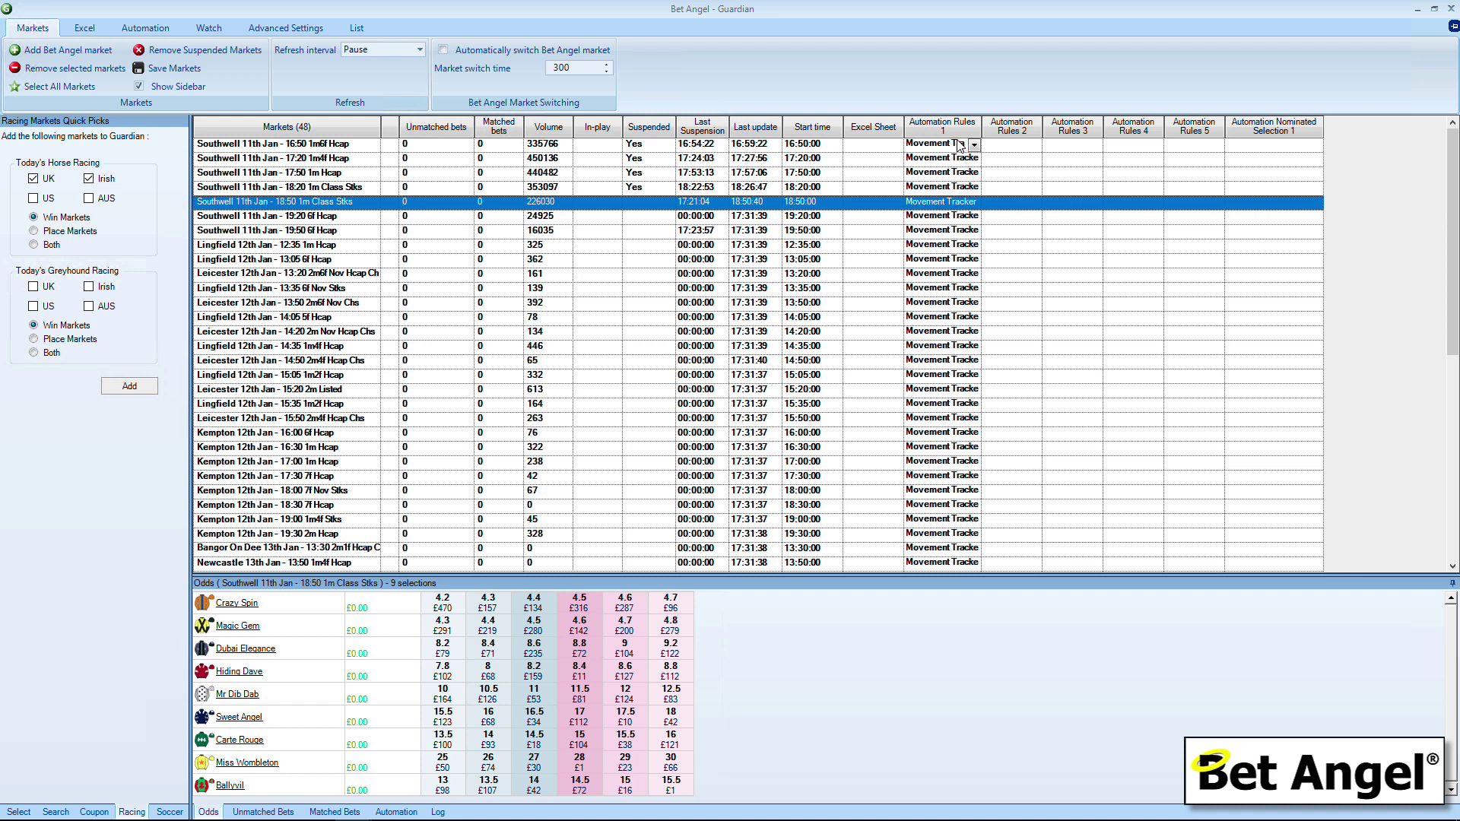
left_click_drag(980, 124, 1013, 127)
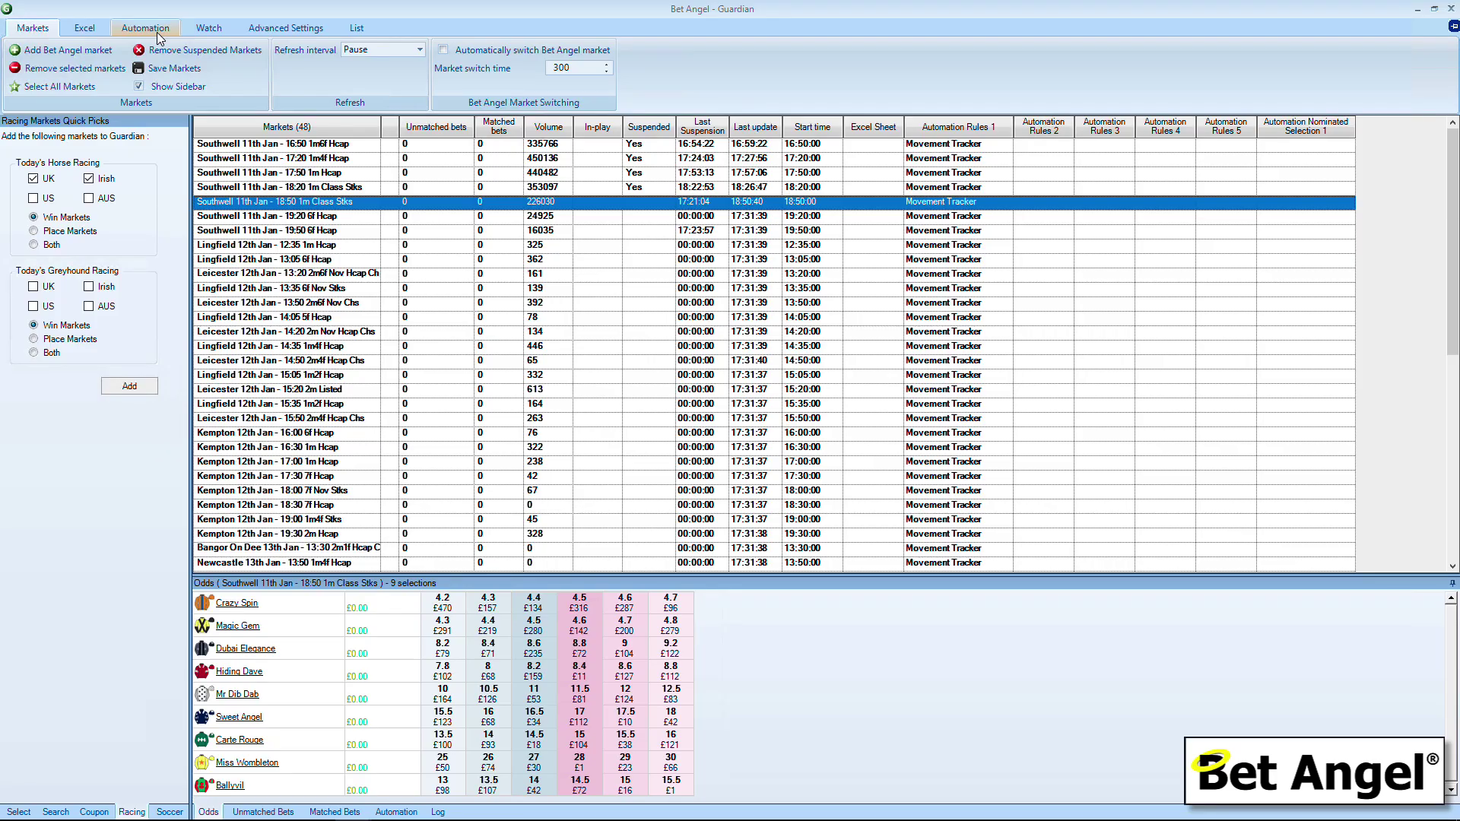
Show Guardian's automation settings, with all 48 markets using the Movement Tracker rules file.
left_click(157, 32)
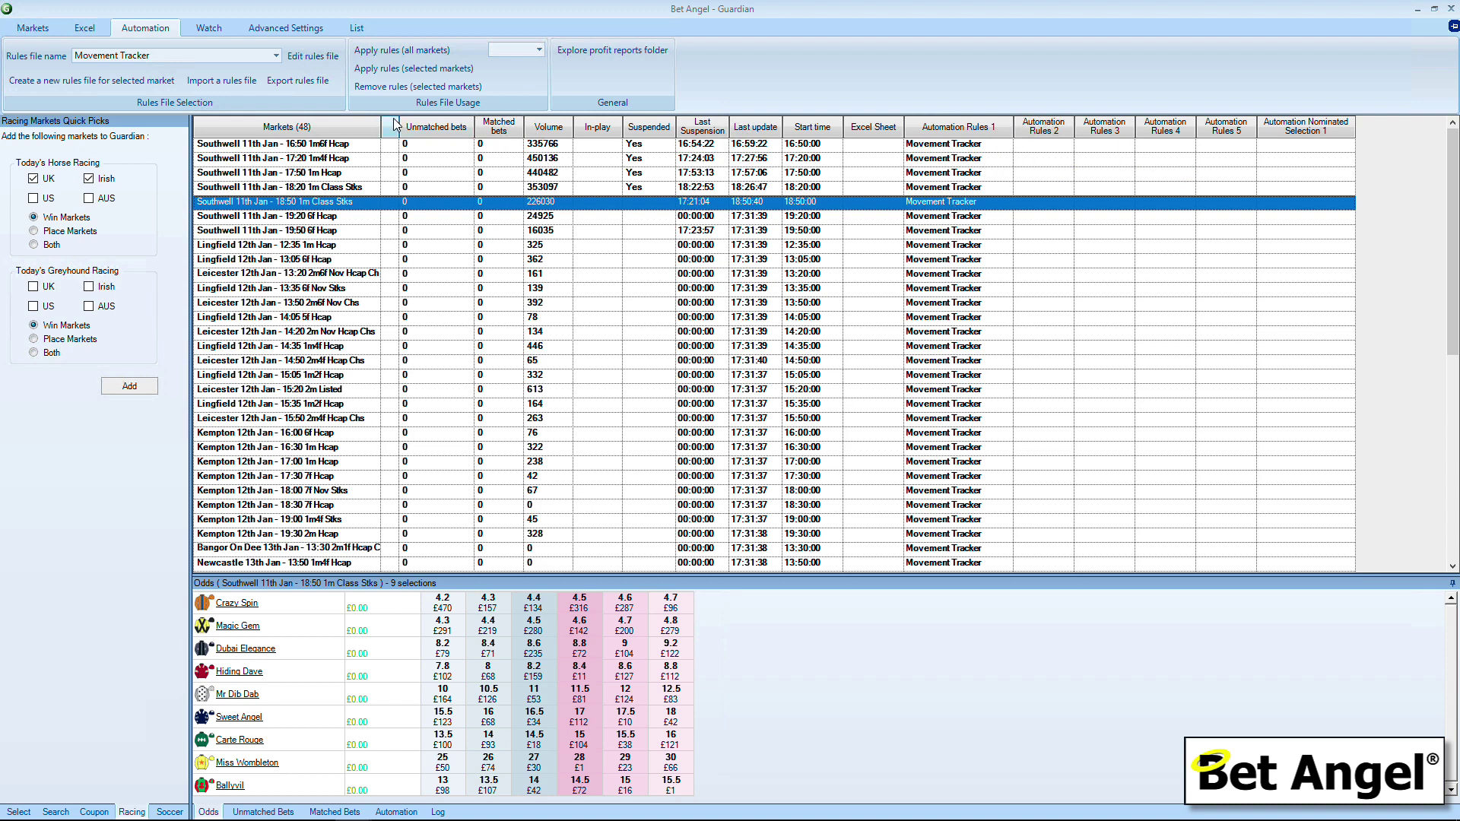
Edit the Movement Tracker rules file and view Update Stored Values' current_VWAP minus opening_VWAP action.
left_click(309, 55)
left_click_drag(479, 204, 658, 110)
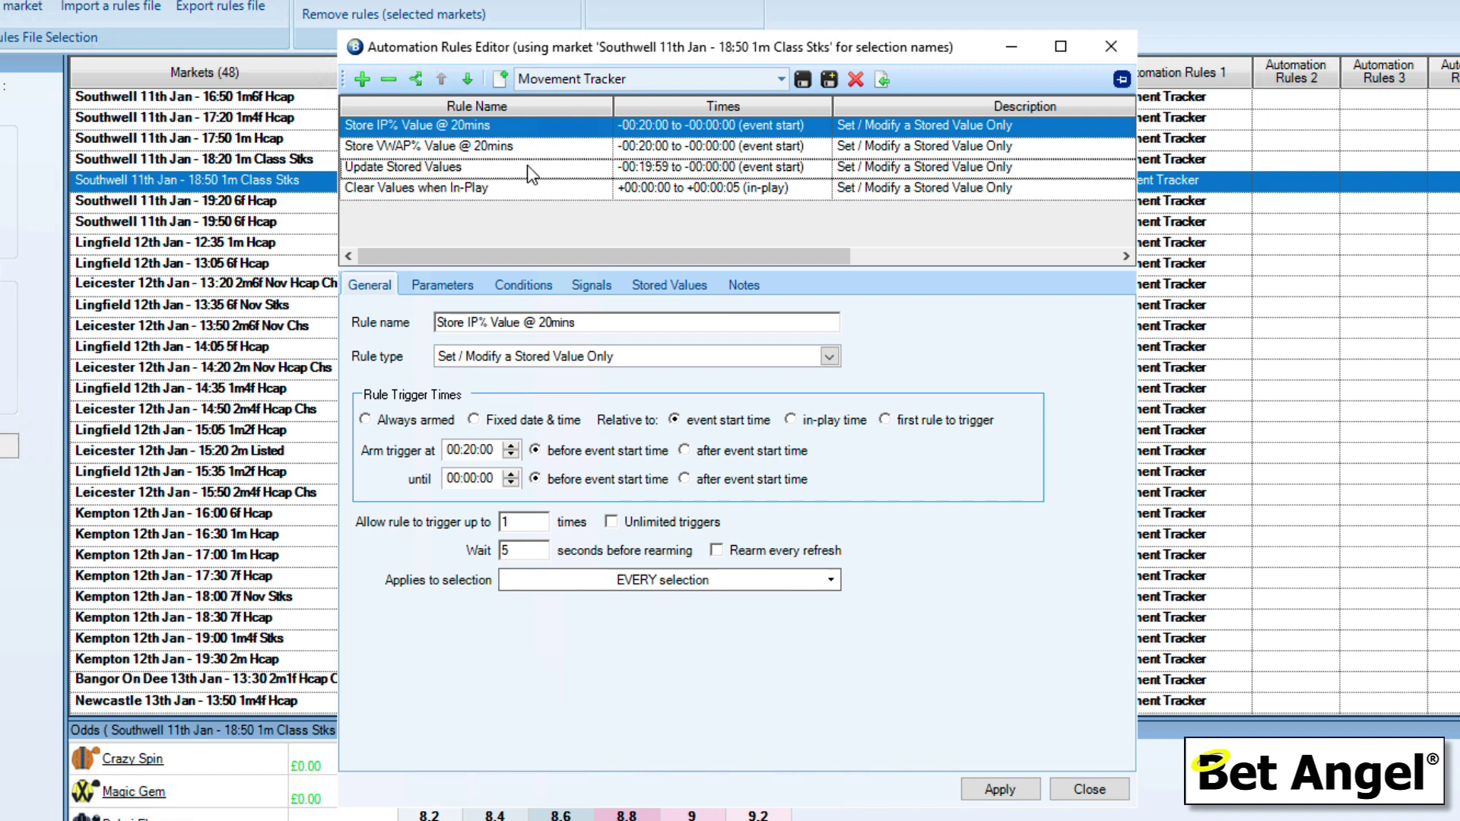
left_click(503, 168)
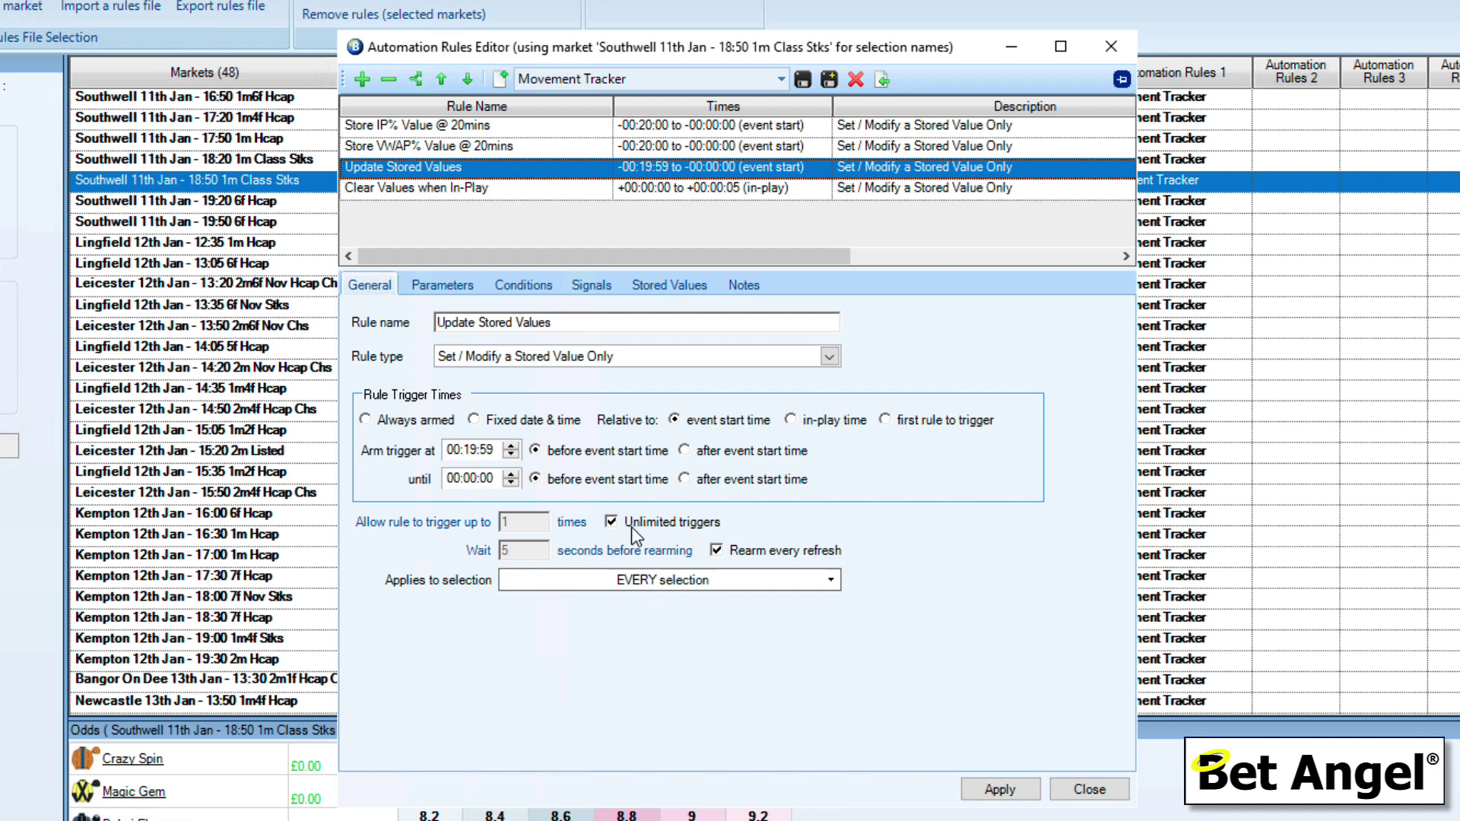
left_click(669, 287)
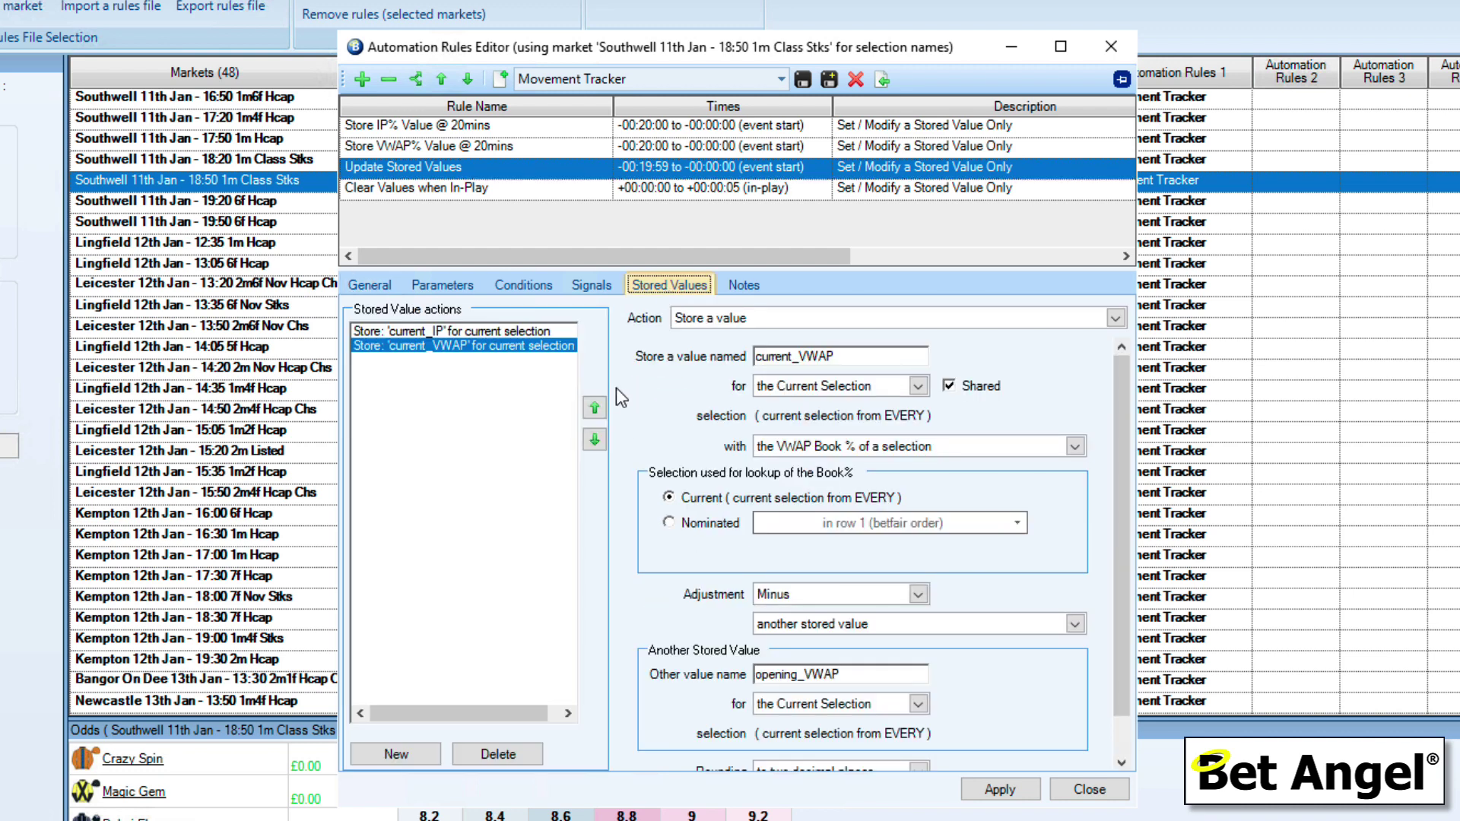
Inspect the current_IP and current_VWAP stored value actions of the Update Stored Values rule.
left_click(505, 330)
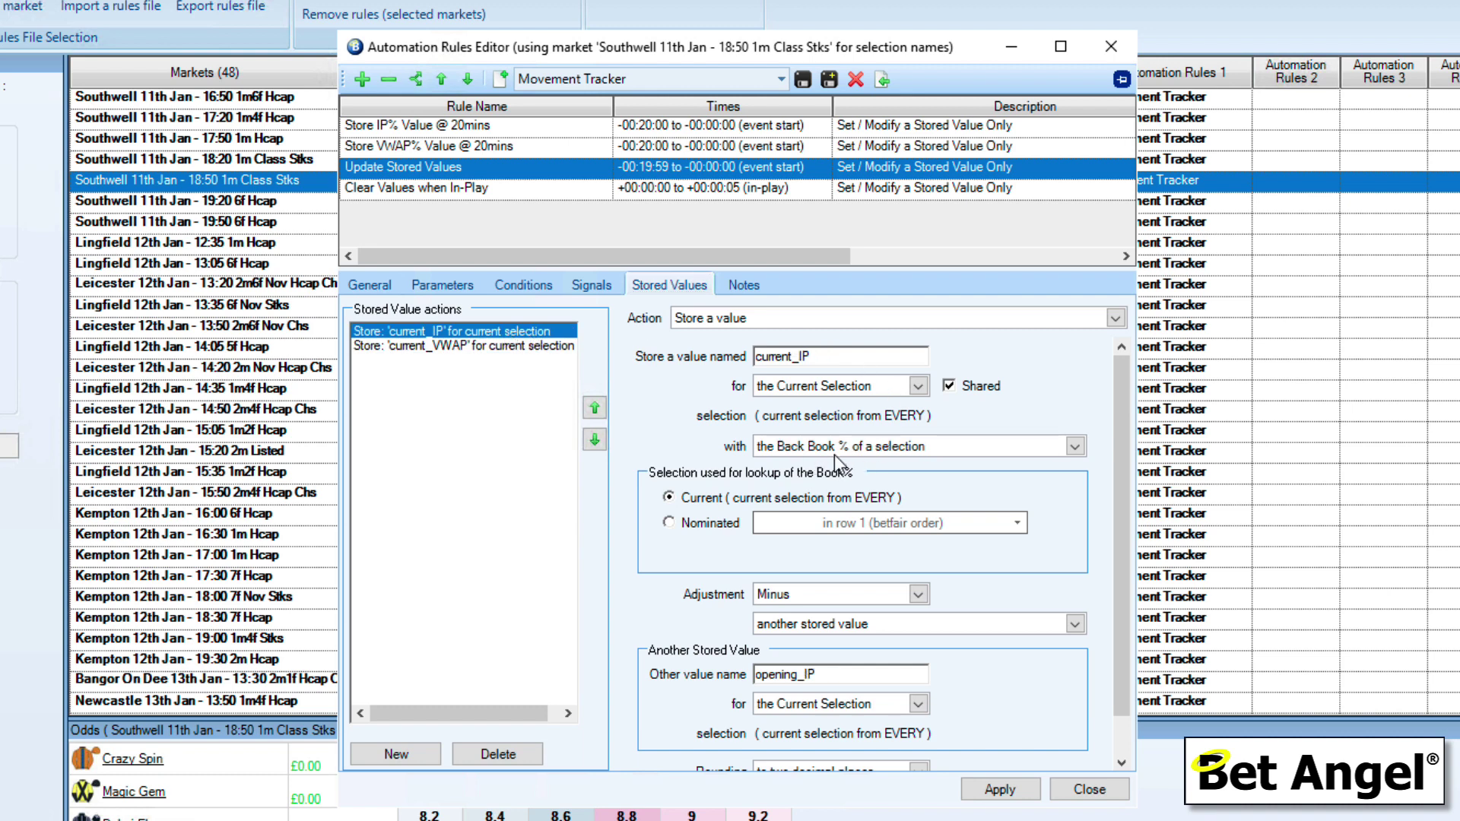
left_click_drag(1118, 433, 1115, 546)
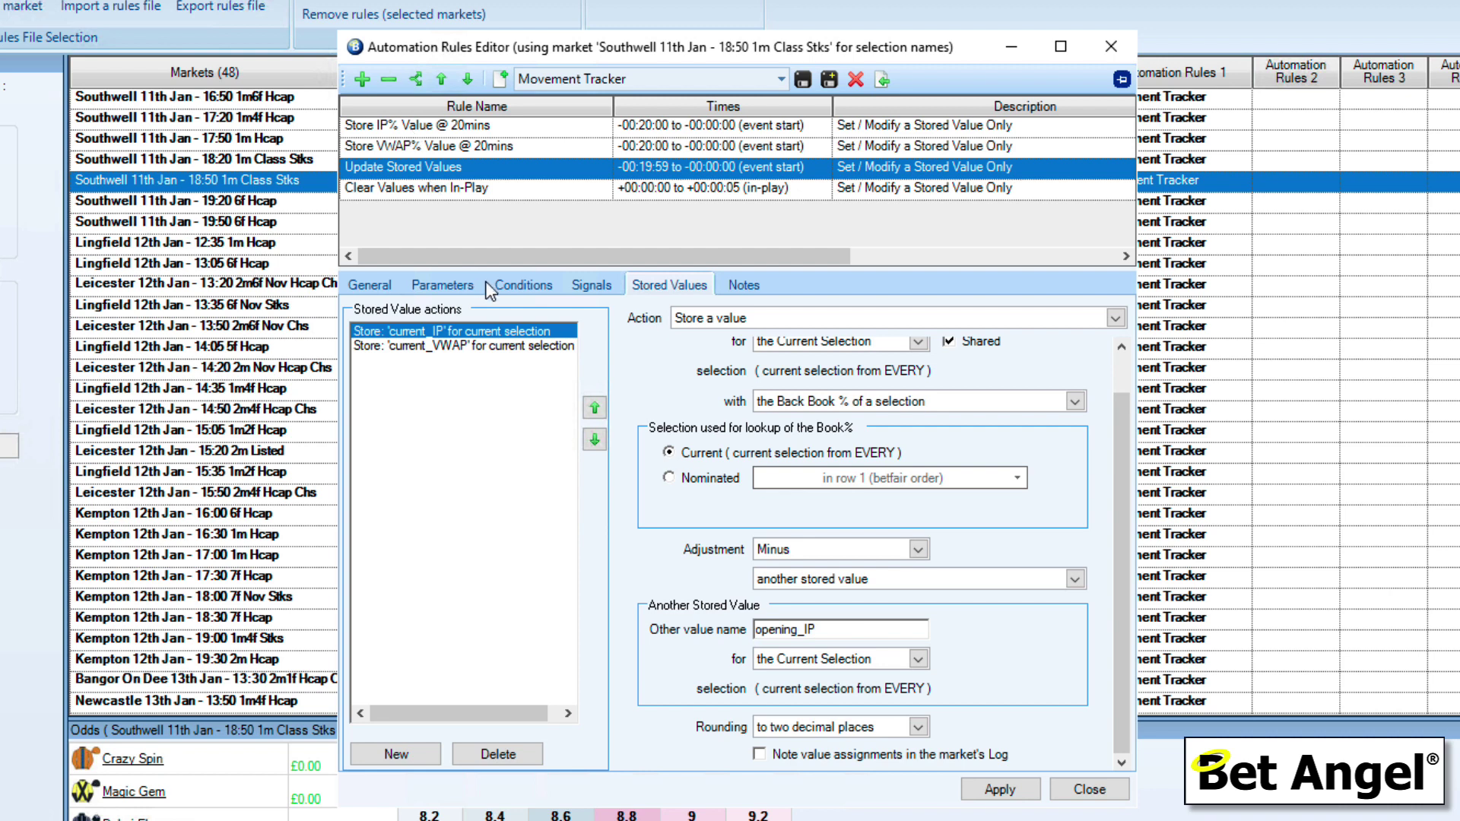
left_click(475, 346)
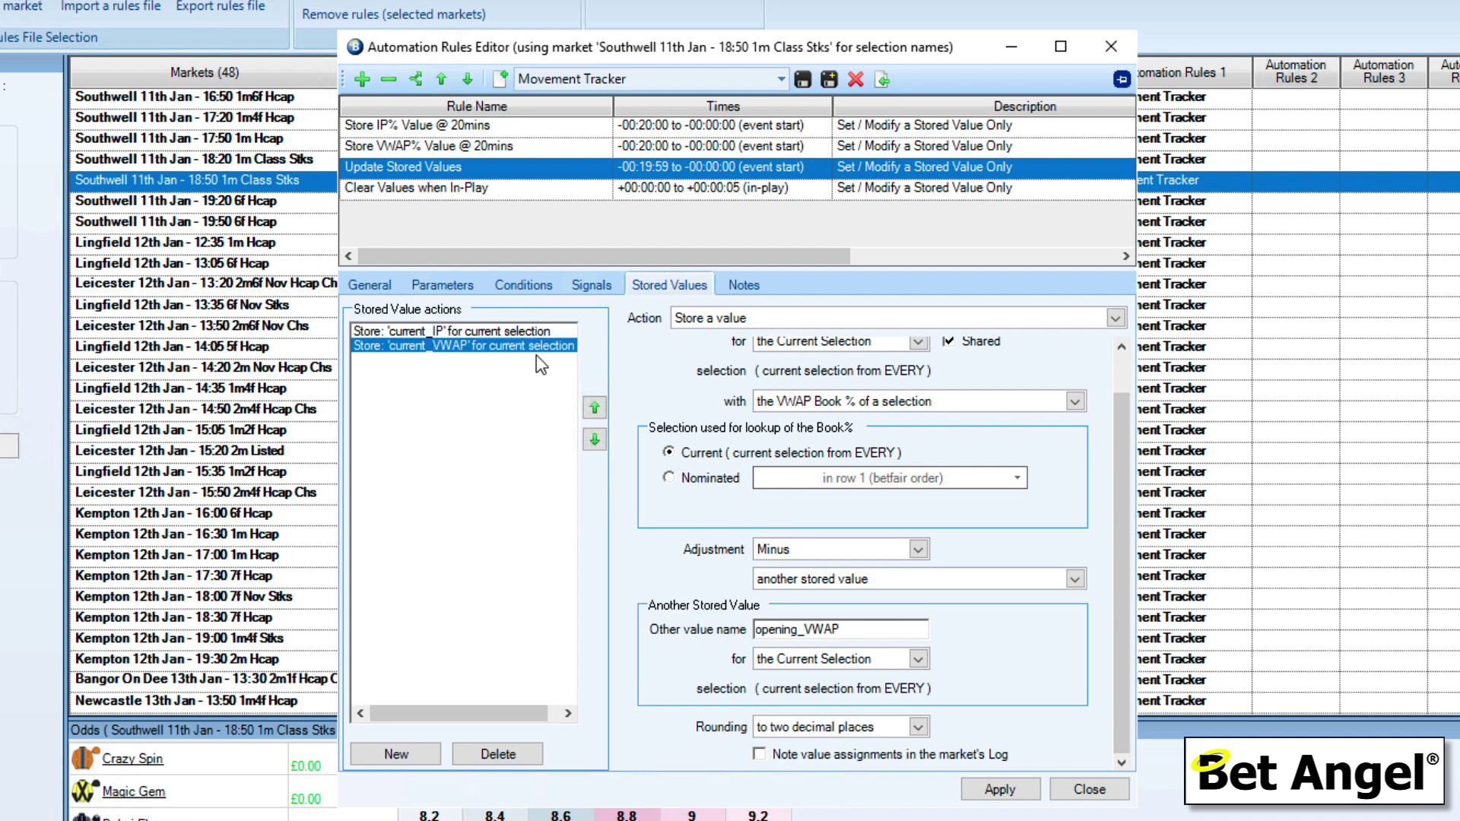
left_click_drag(1117, 408, 1118, 369)
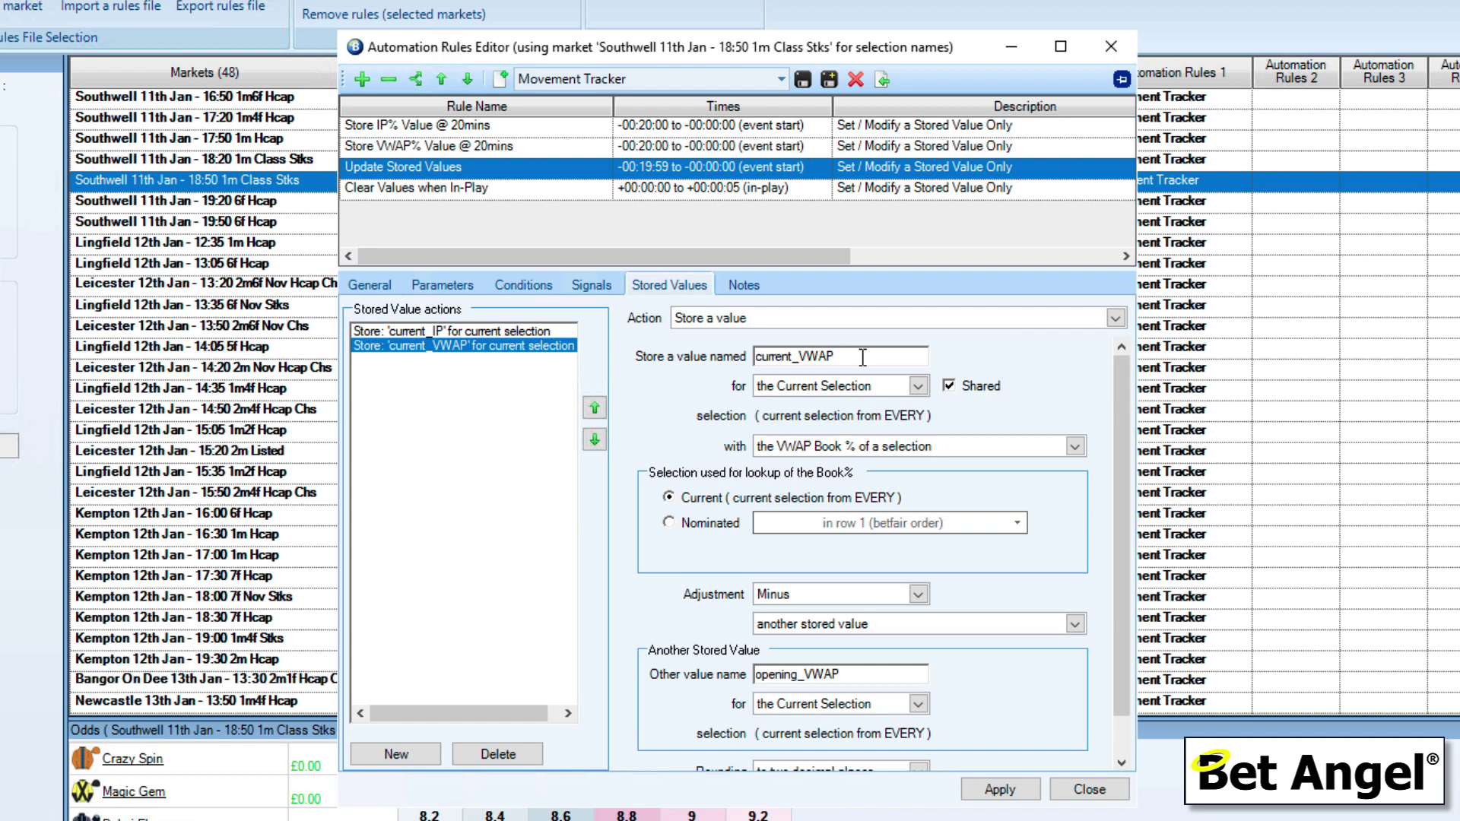
left_click(511, 333)
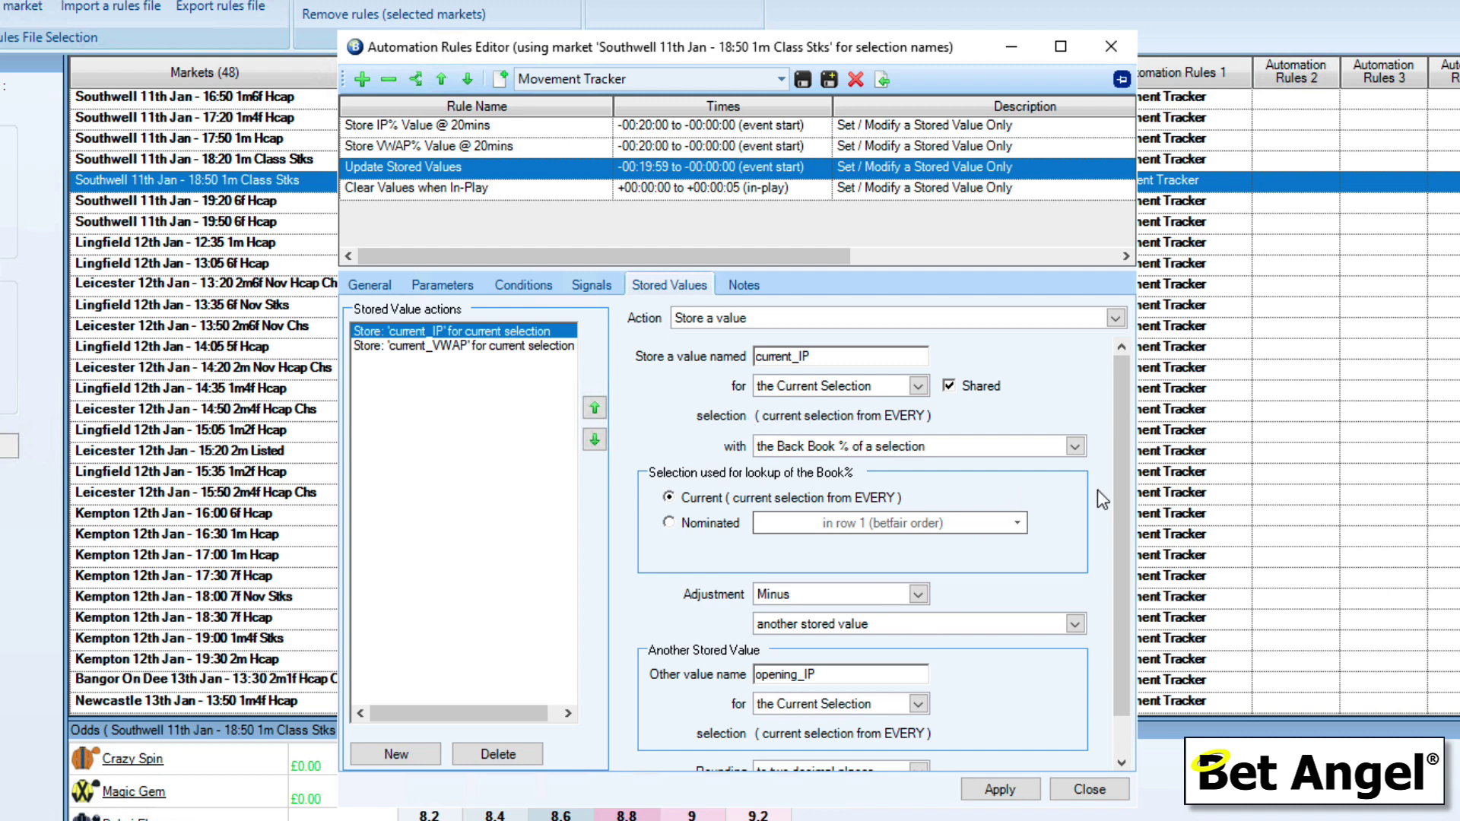
Review the Clear Values when In-Play rule and close the Automation Rules Editor.
scroll(1112, 541, "down", 2)
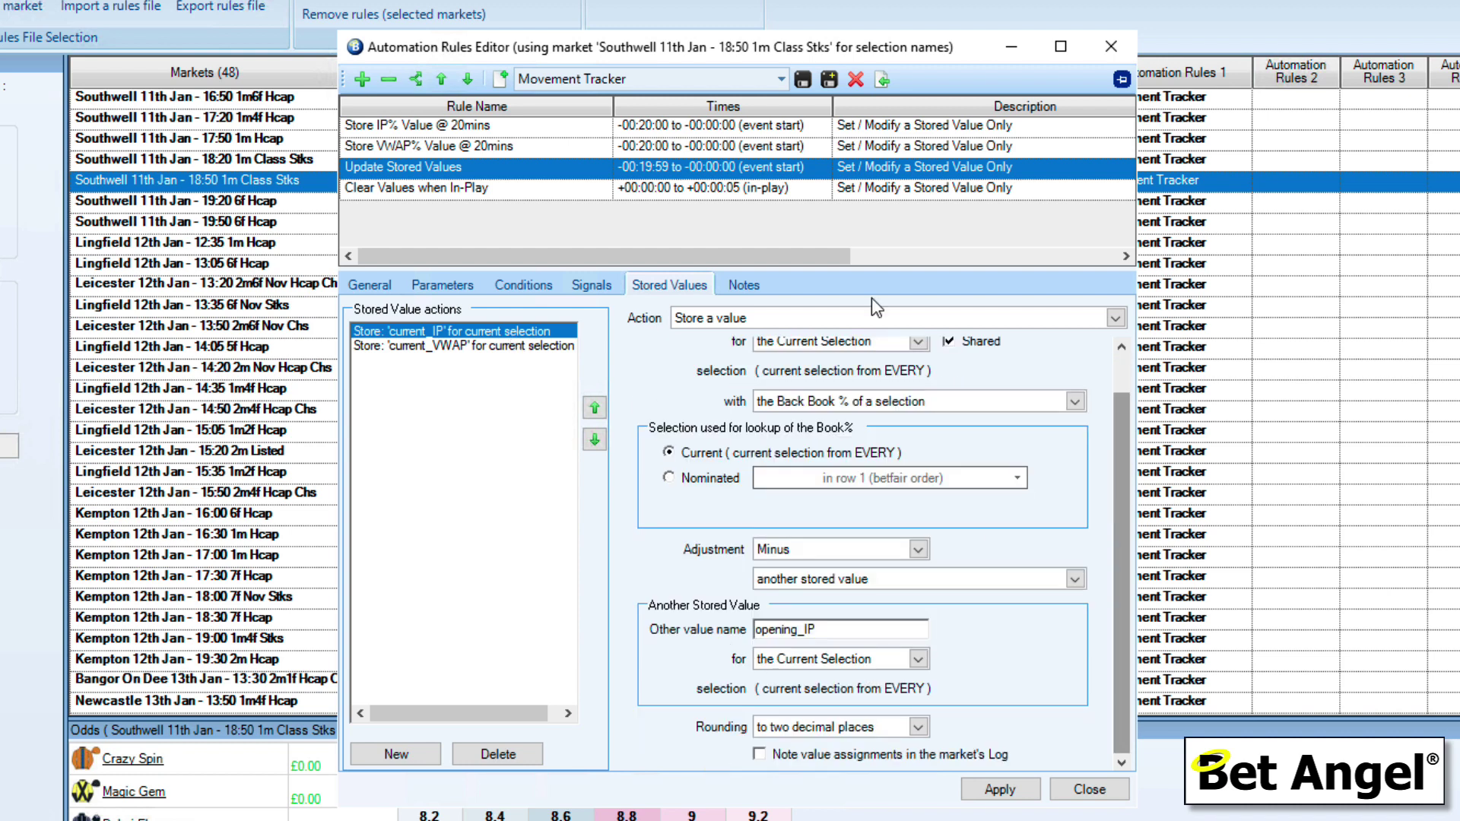
left_click(371, 186)
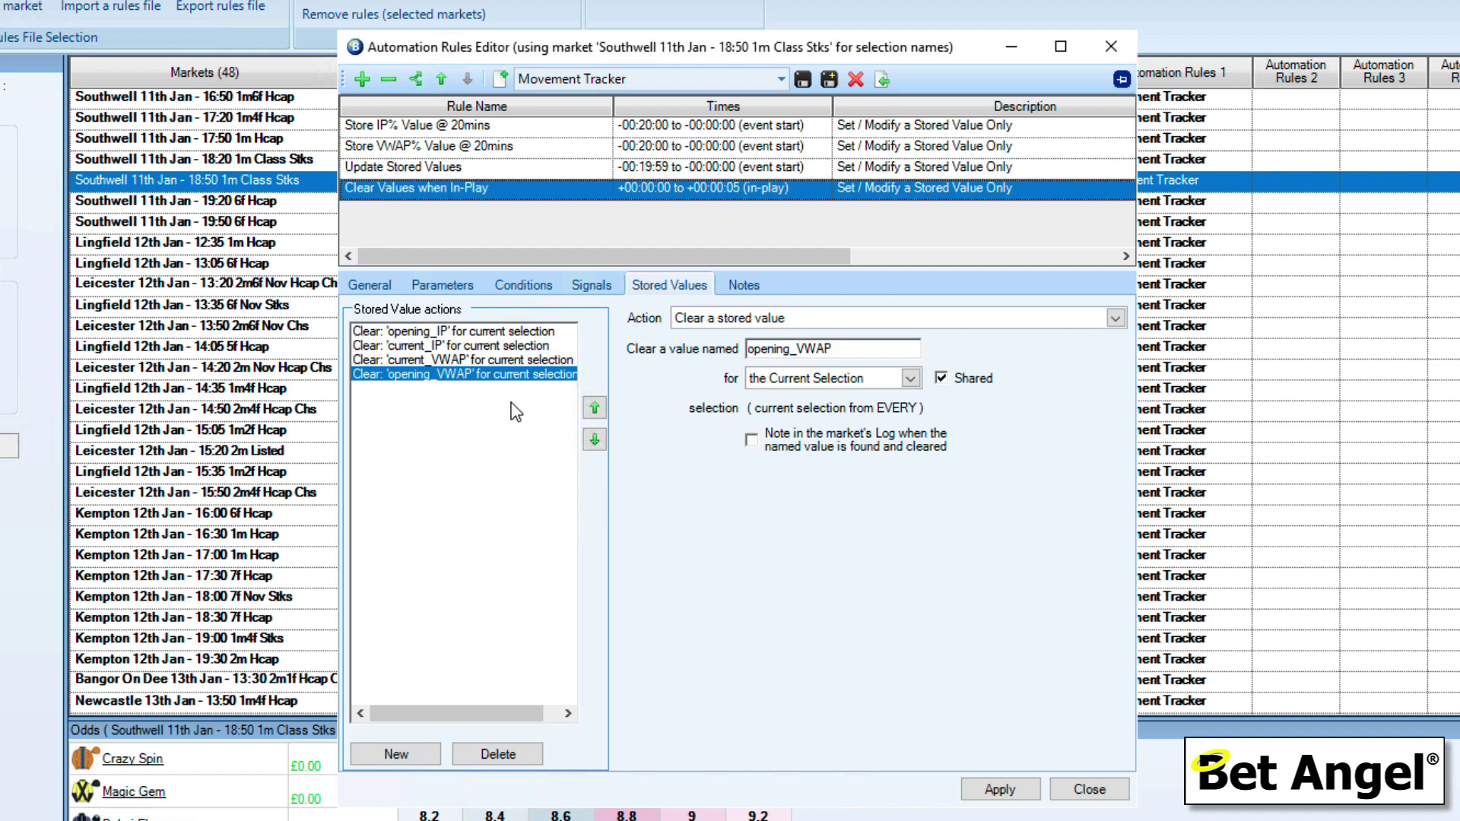
left_click(1088, 790)
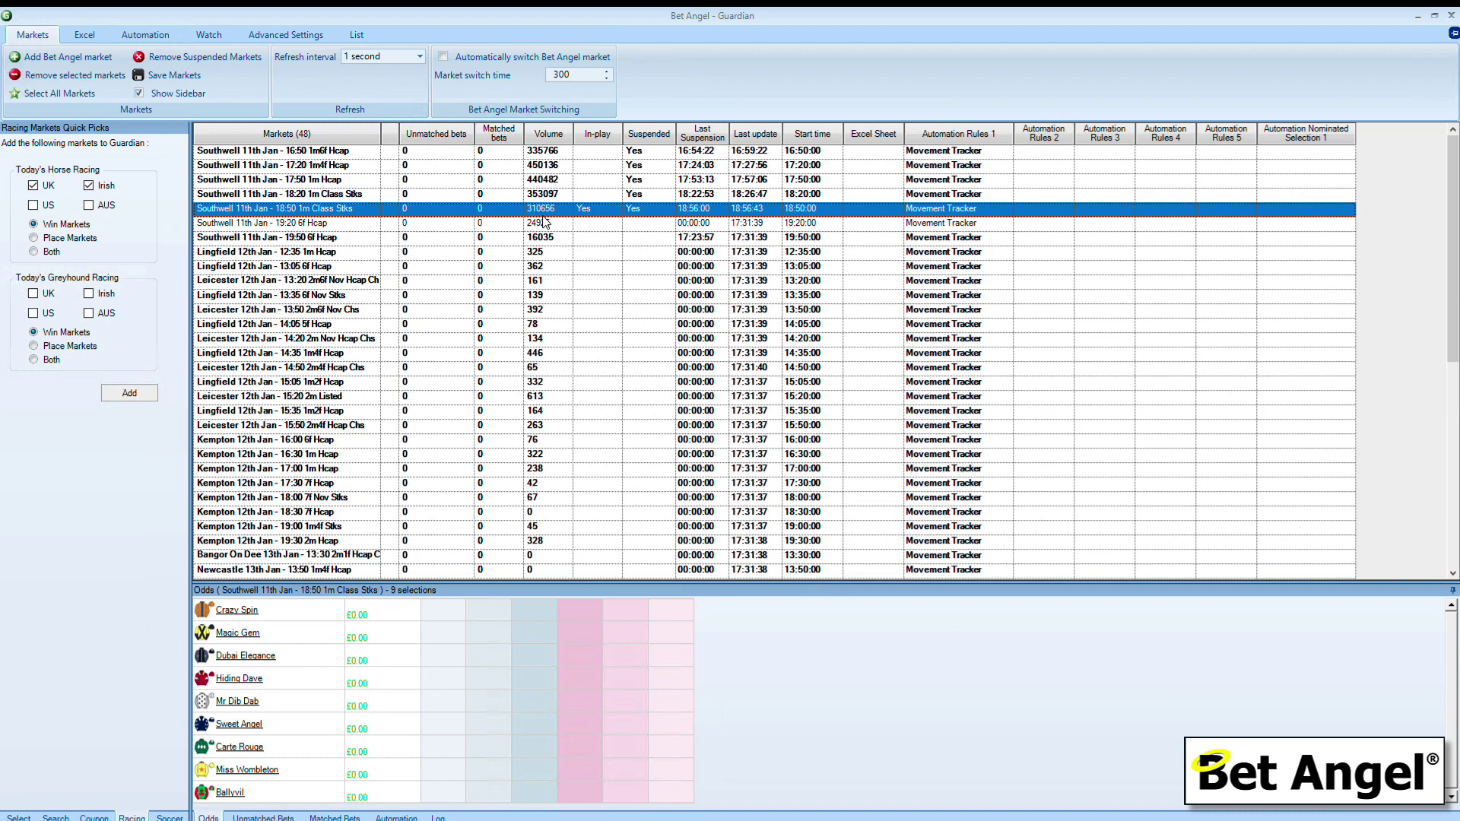
Open the Southwell 19:20 6f Hcap market in the one-click screen and check its empty VWAP% since 20Mins cells.
left_click(350, 225)
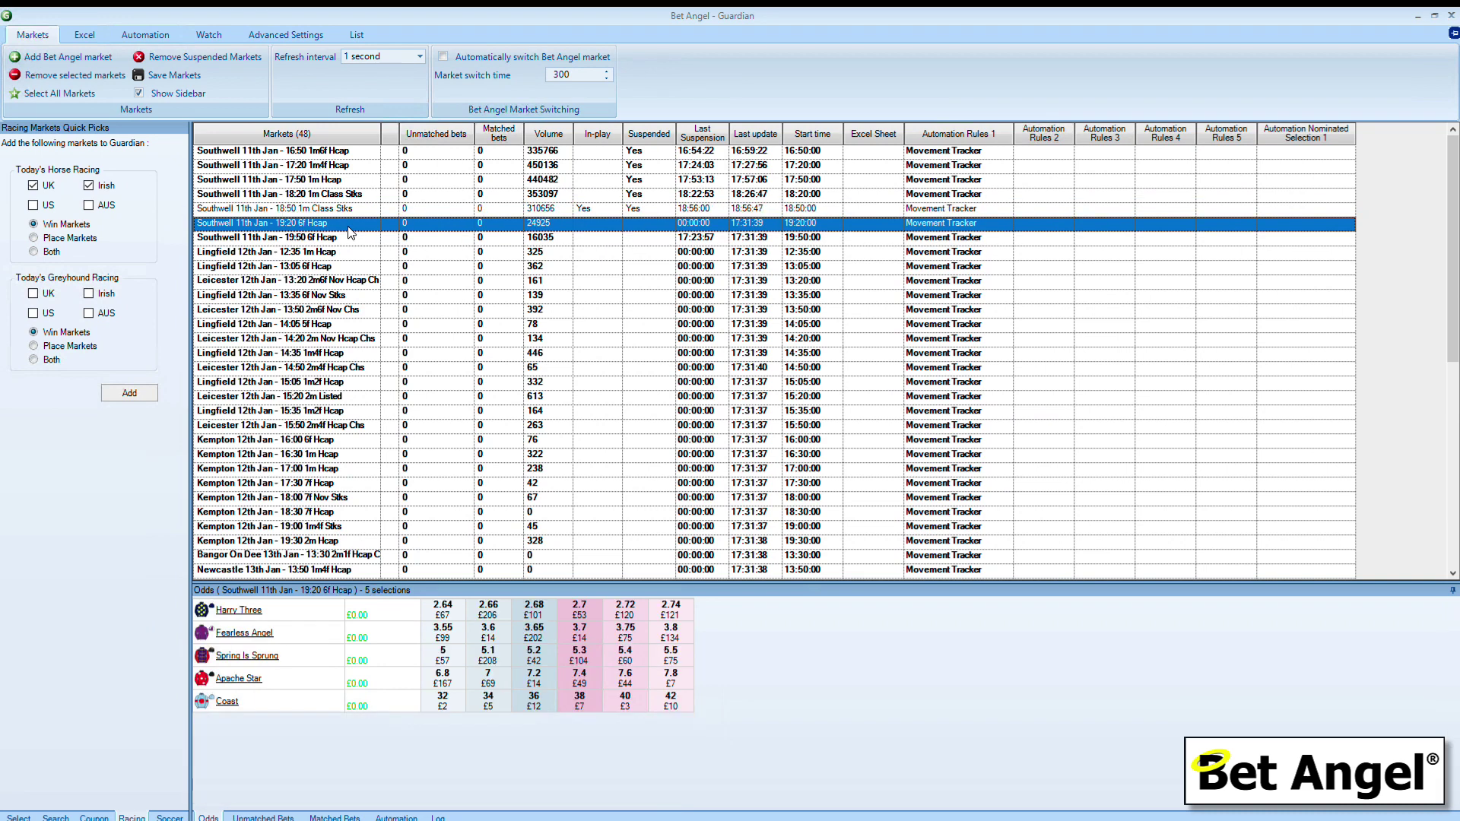
double_click(349, 225)
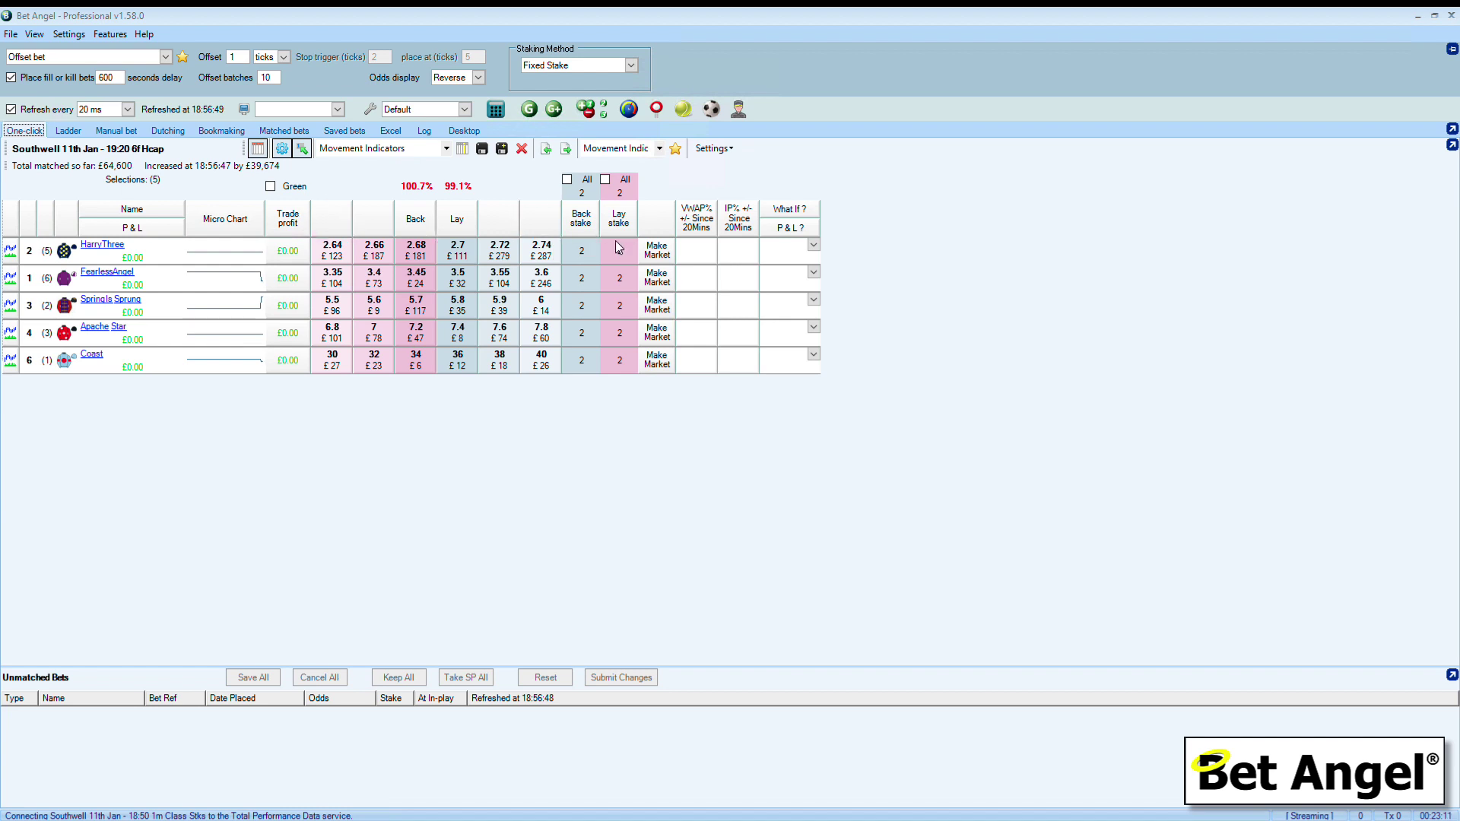
left_click(695, 252)
left_click(694, 329)
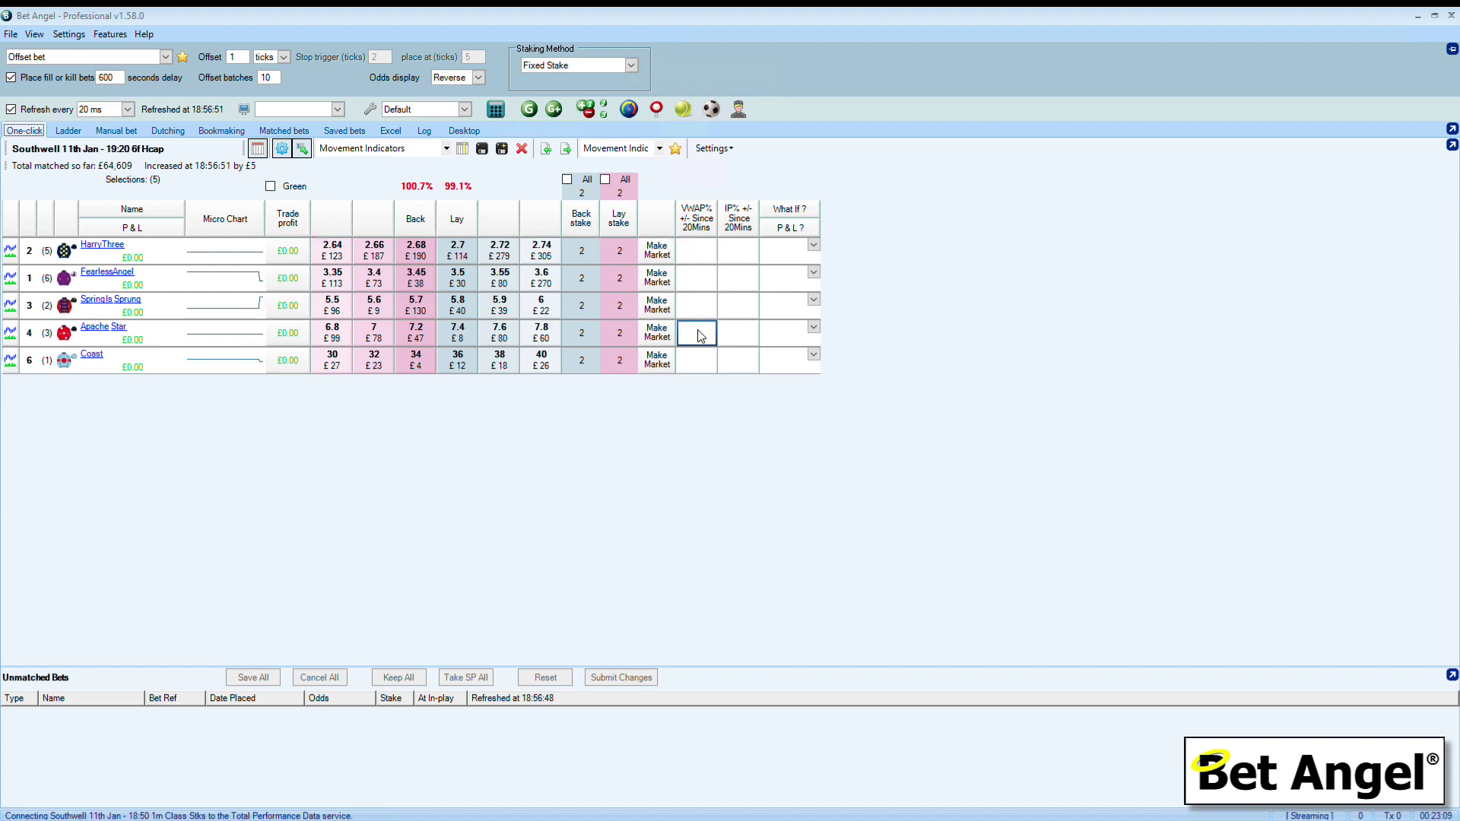
left_click(699, 274)
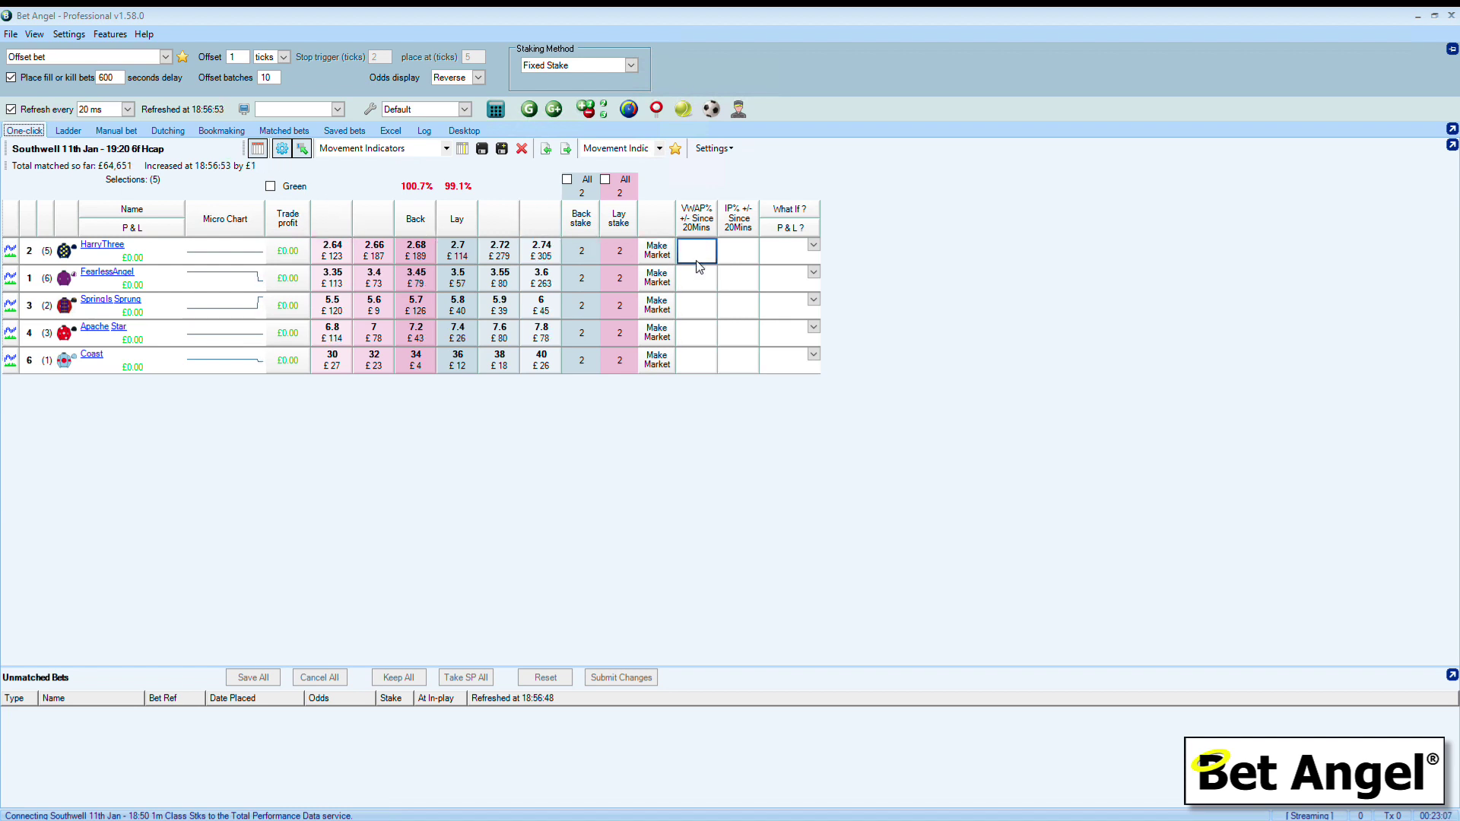
left_click(695, 234)
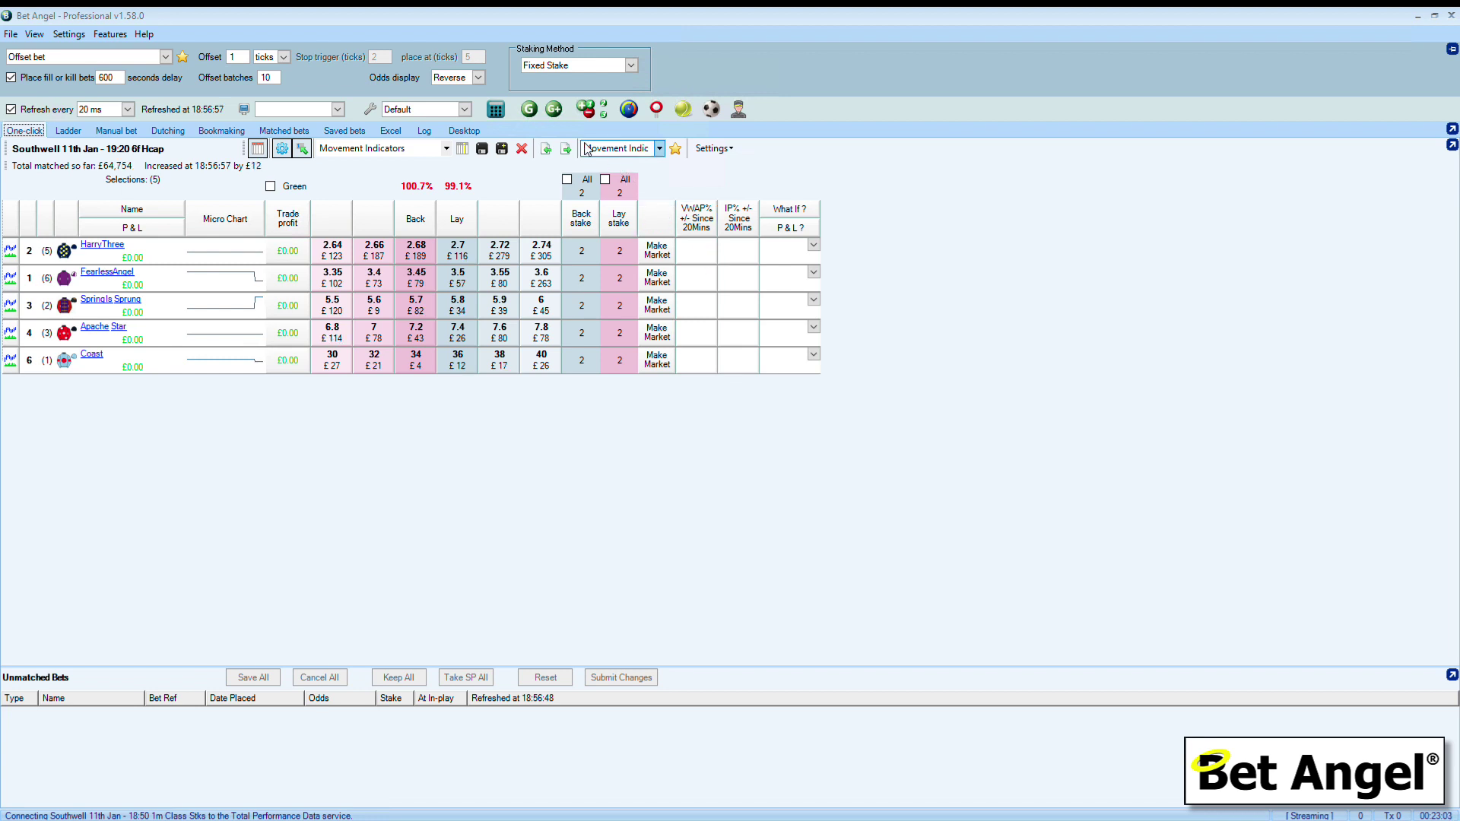
Reopen the Movement Tracker rules file in Guardian's rules editor and reposition the editor window.
left_click(526, 111)
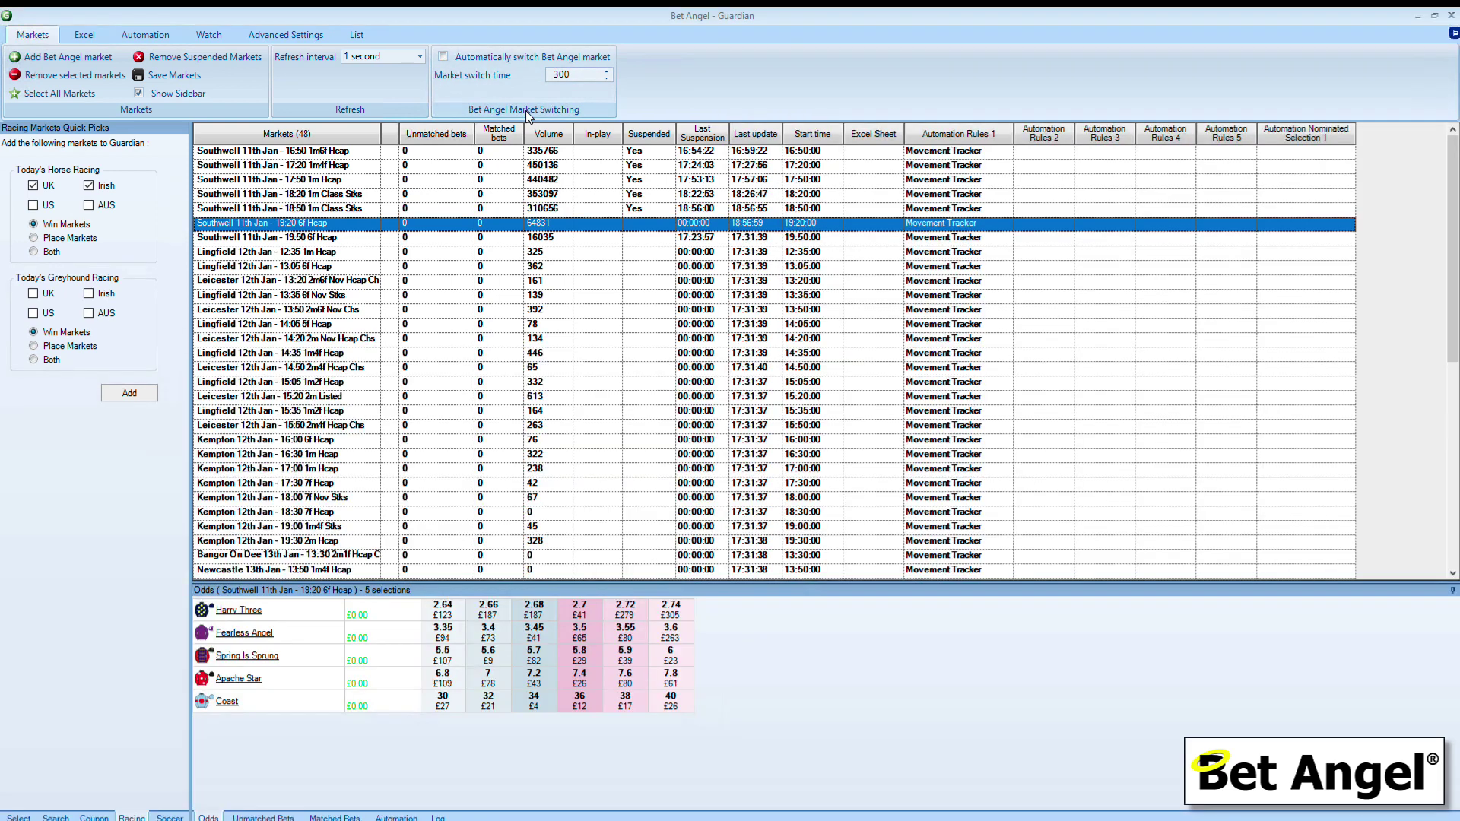
left_click(164, 37)
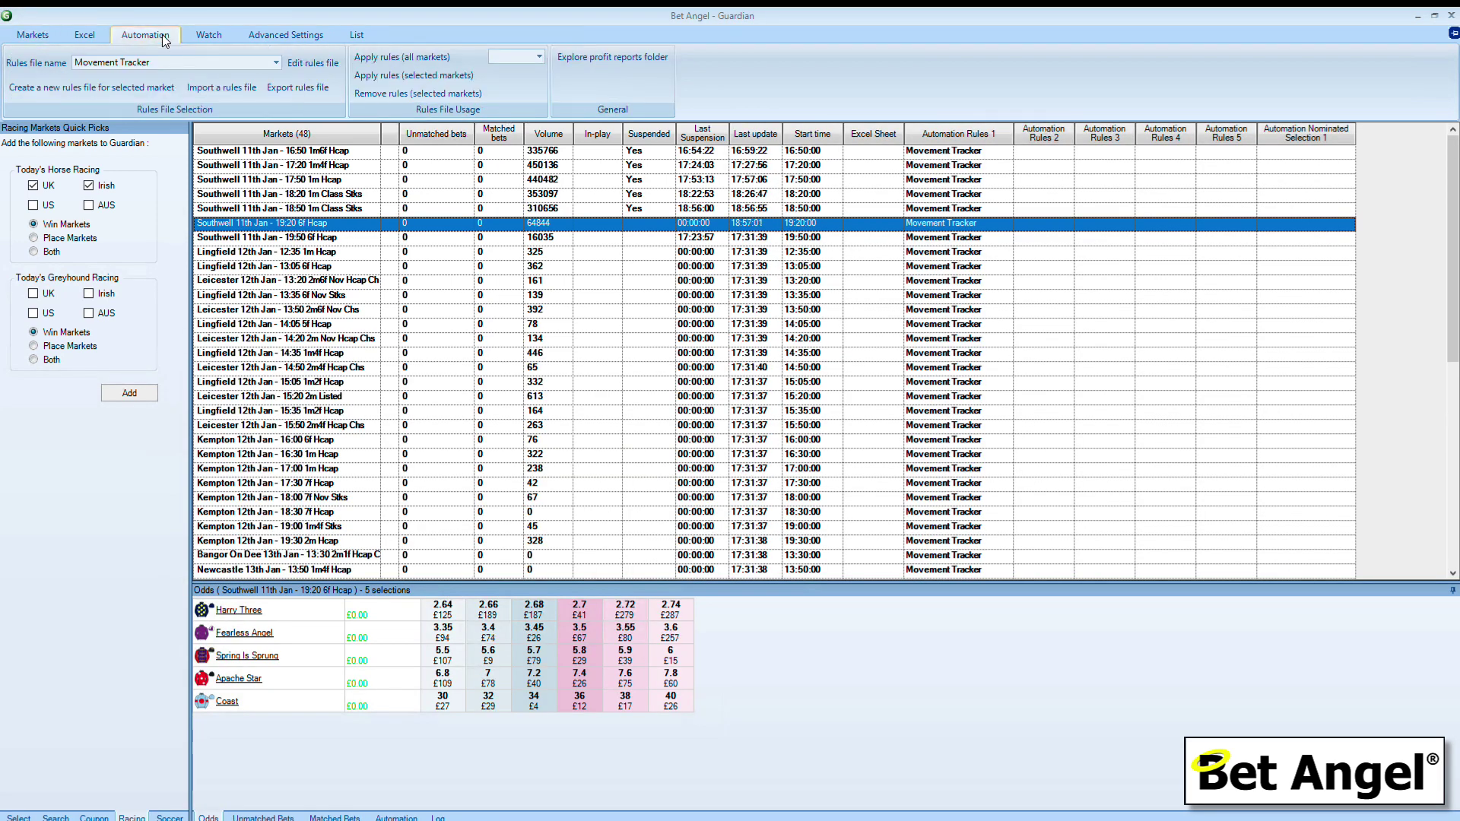
left_click(310, 64)
left_click_drag(312, 41, 720, 137)
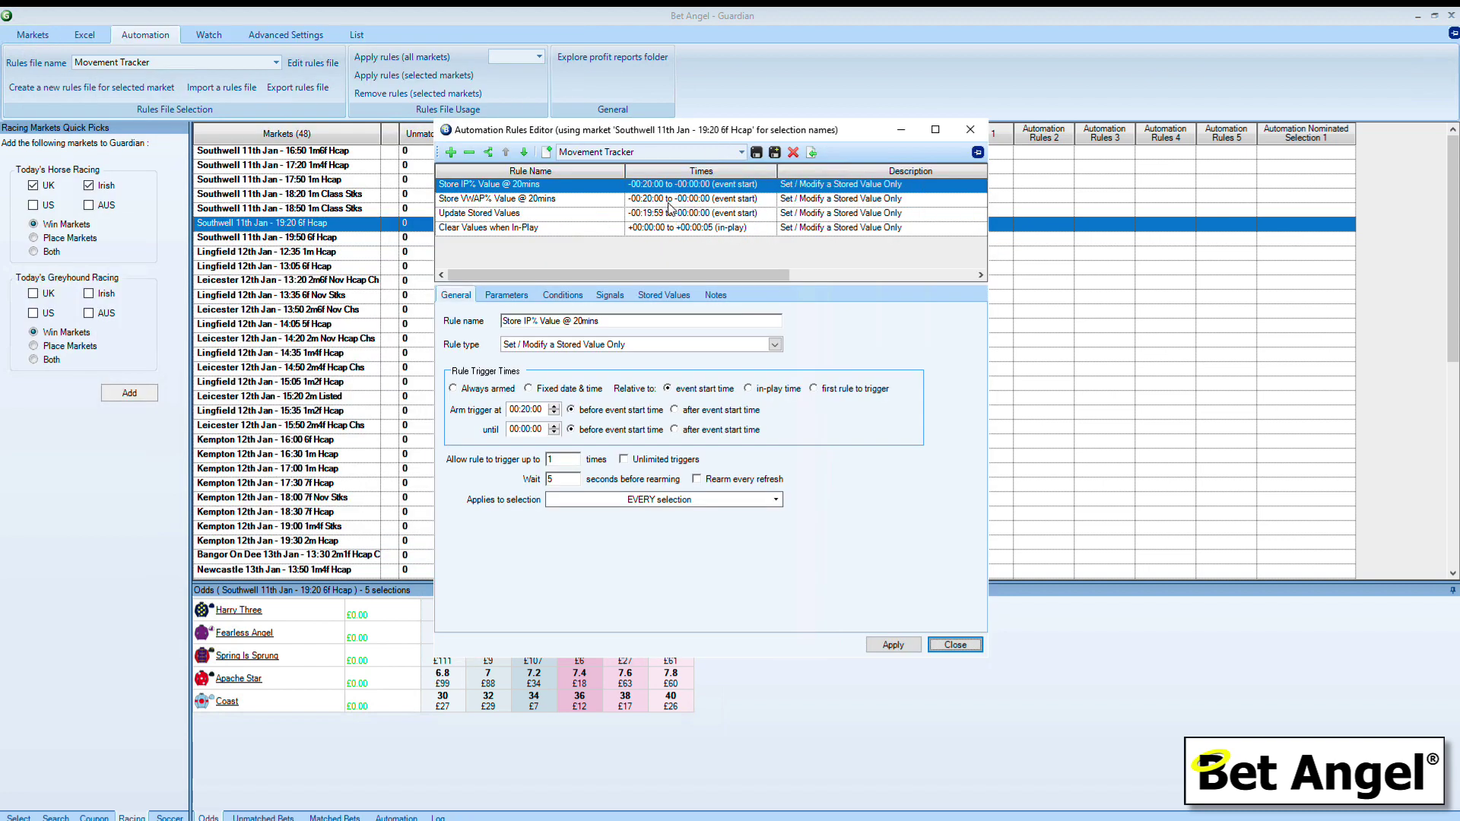